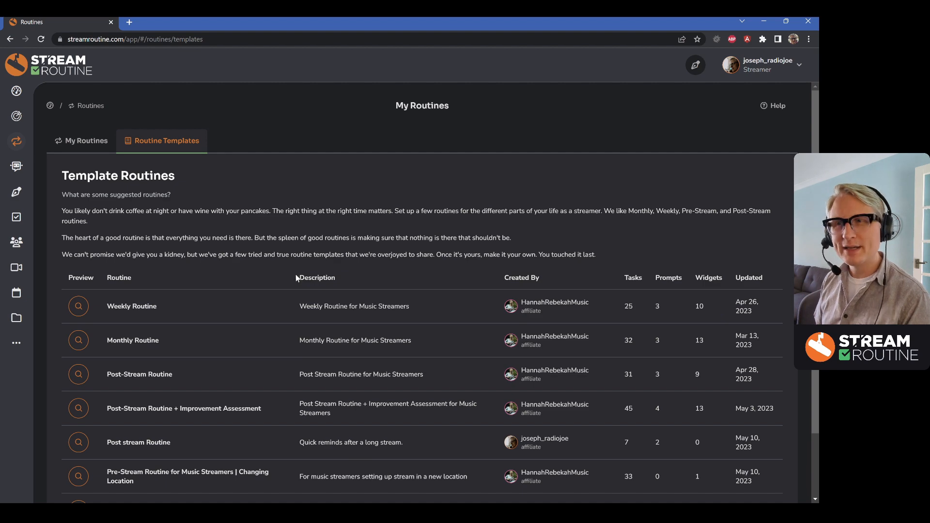
# Look over the routine templates and open the Post stream Routine from the personal routines list.
pyautogui.scroll(-3, 321, 305)
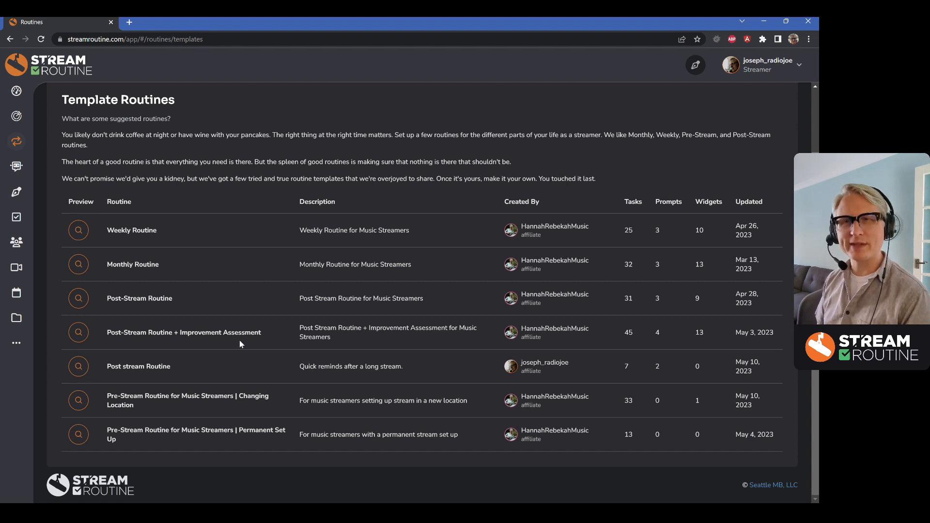
pyautogui.scroll(2, 102, 127)
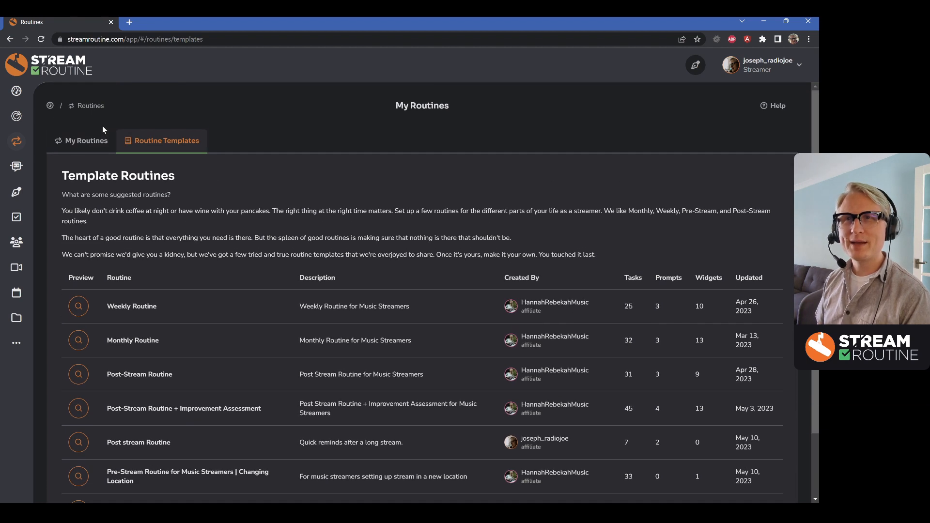
pyautogui.click(92, 140)
pyautogui.scroll(-3, 118, 202)
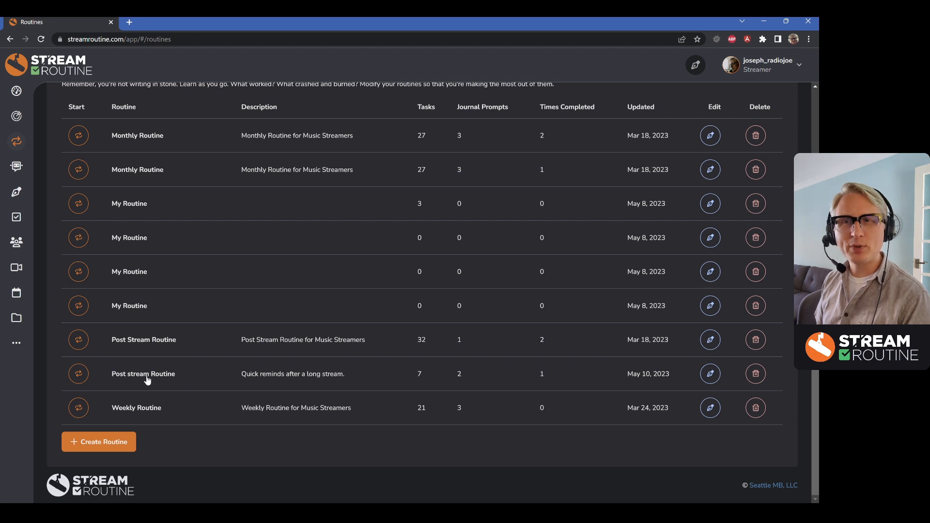
pyautogui.click(165, 374)
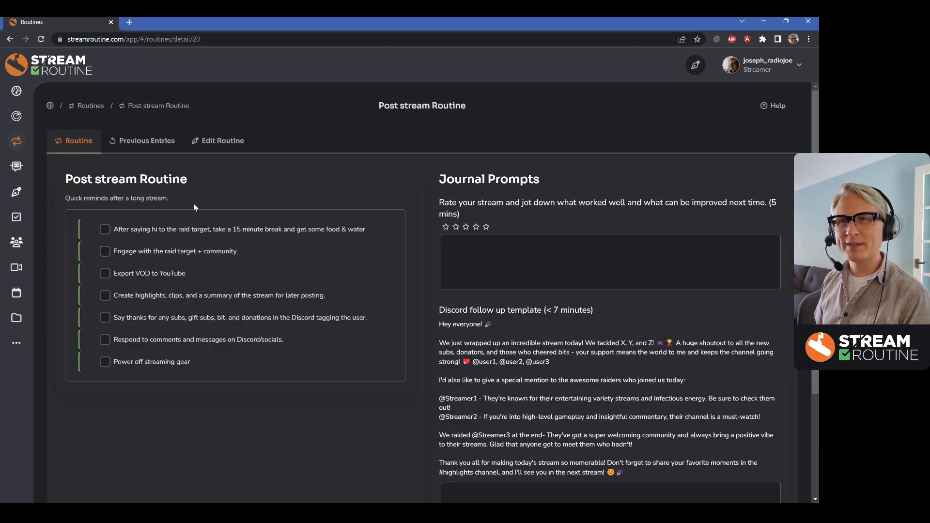
# Mark the first three tasks complete: the break after the raid target, engaging with the community, and exporting the VOD to YouTube.
pyautogui.click(105, 230)
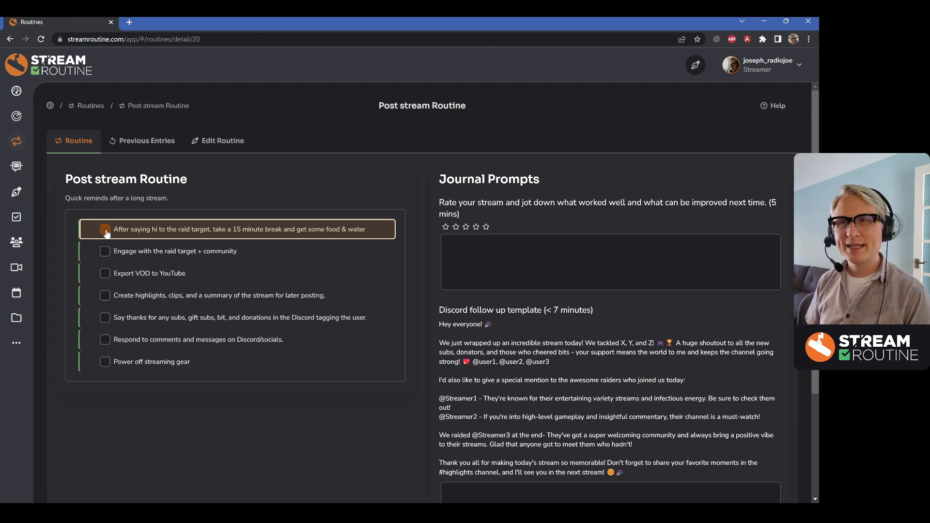
pyautogui.click(105, 252)
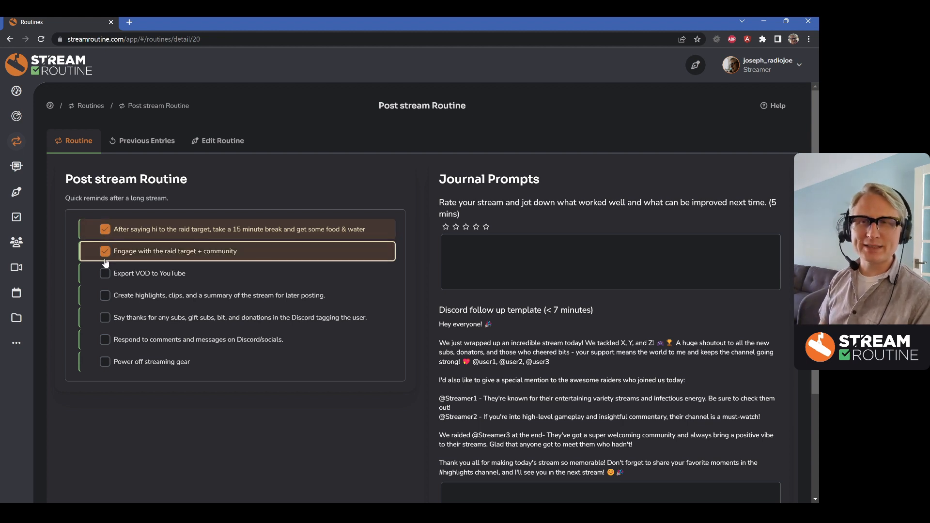
pyautogui.click(105, 273)
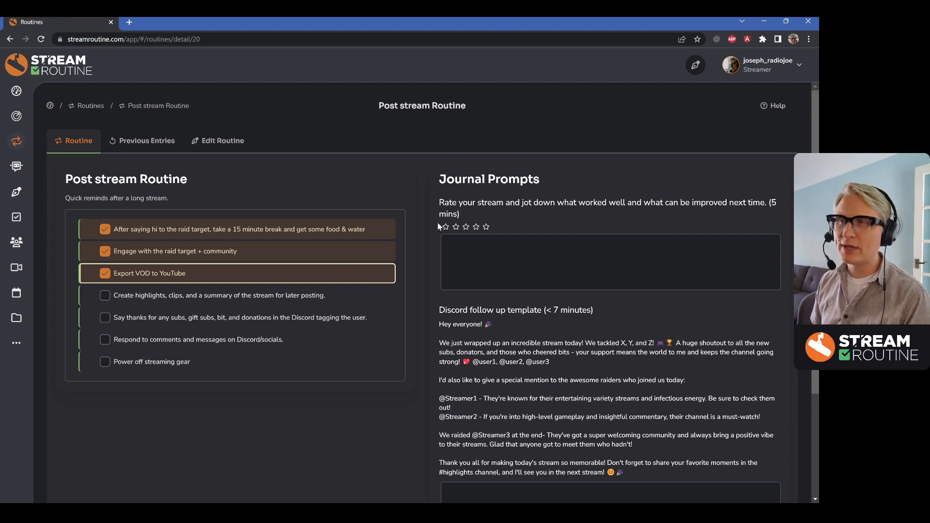
# Rate the stream four stars and note "I liked when X, Y, and Z happened. I can improve by changing A, B, and C.".
pyautogui.moveTo(473, 202); pyautogui.dragTo(590, 199)
pyautogui.click(475, 226)
pyautogui.click(527, 266)
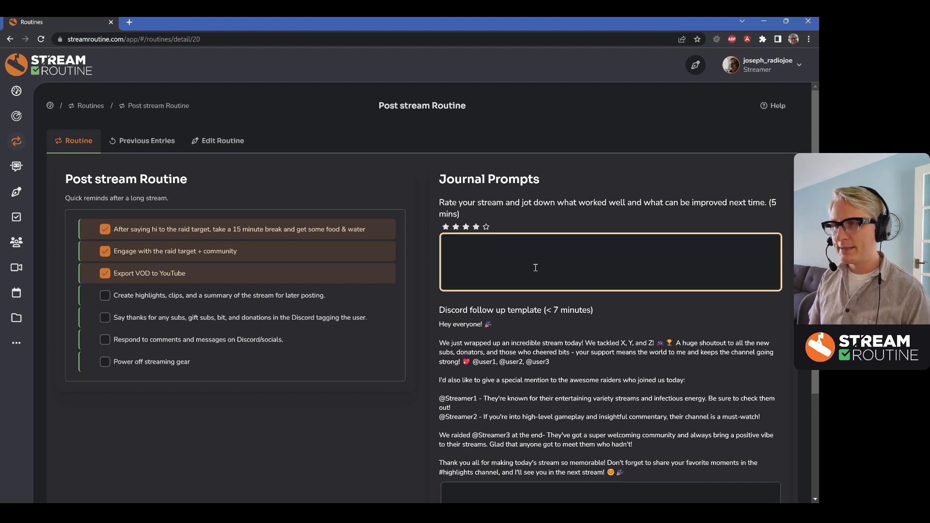
pyautogui.write('I liked when X, ')
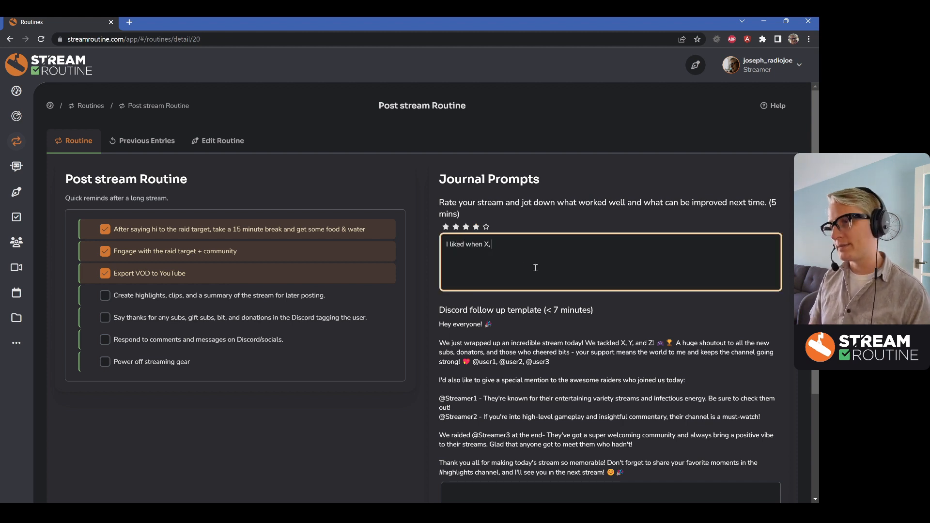
pyautogui.write('Y, and Z happene')
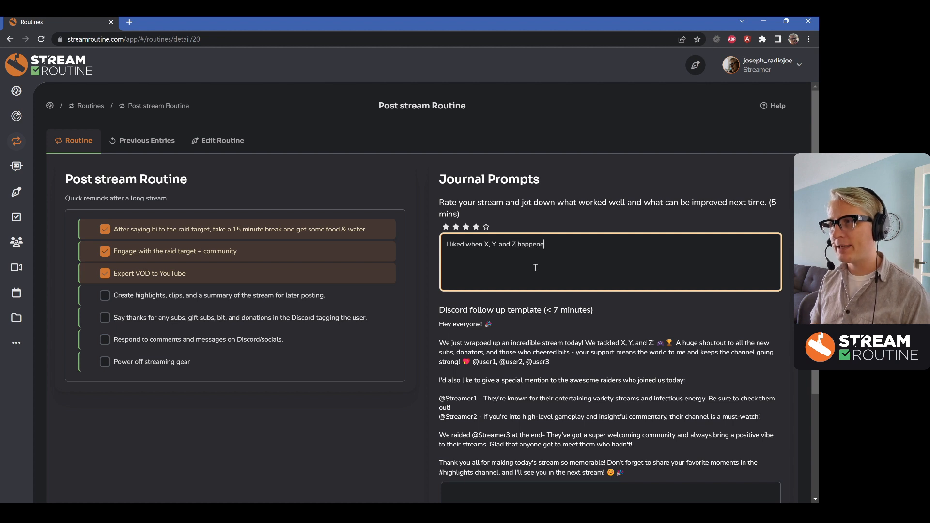
pyautogui.write('d. I can improve byc a')
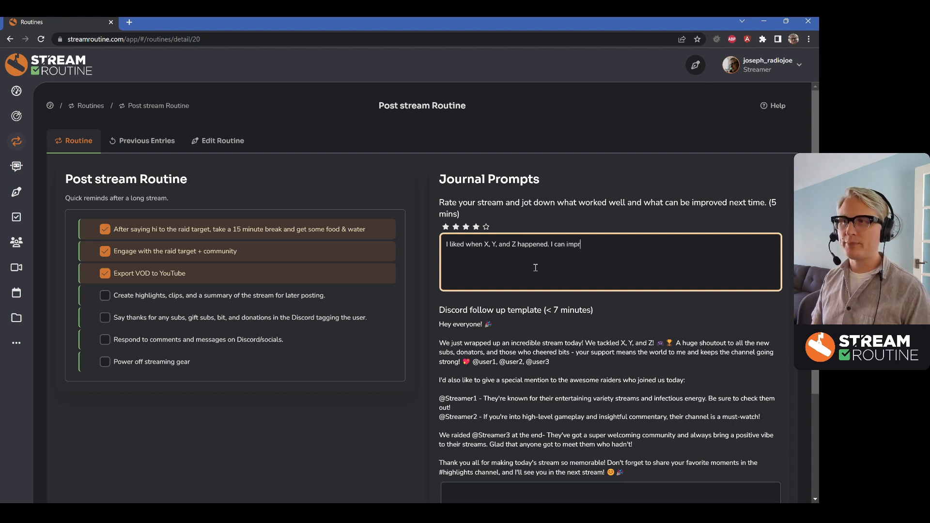
pyautogui.press('BackSpace')
pyautogui.press('BackSpace')
pyautogui.press('BackSpace')
pyautogui.write('ch')
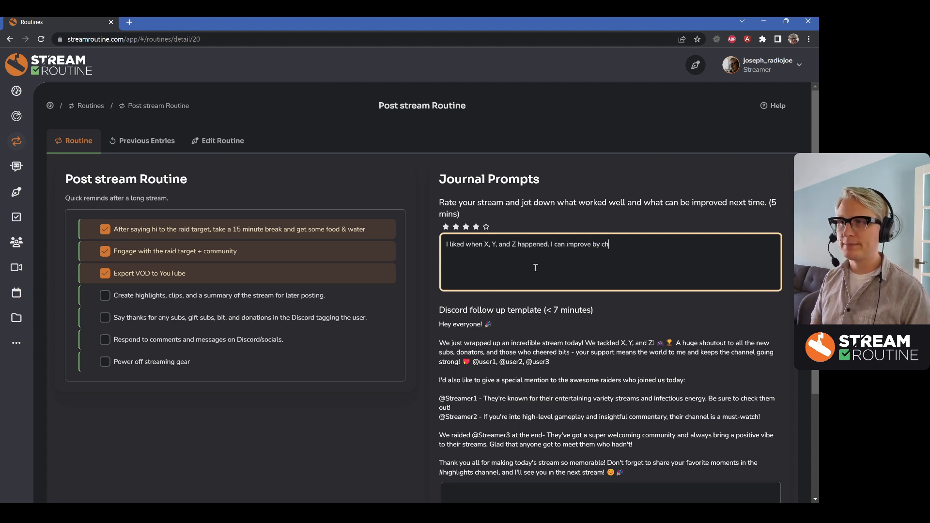
pyautogui.write('anging A, B, and ')
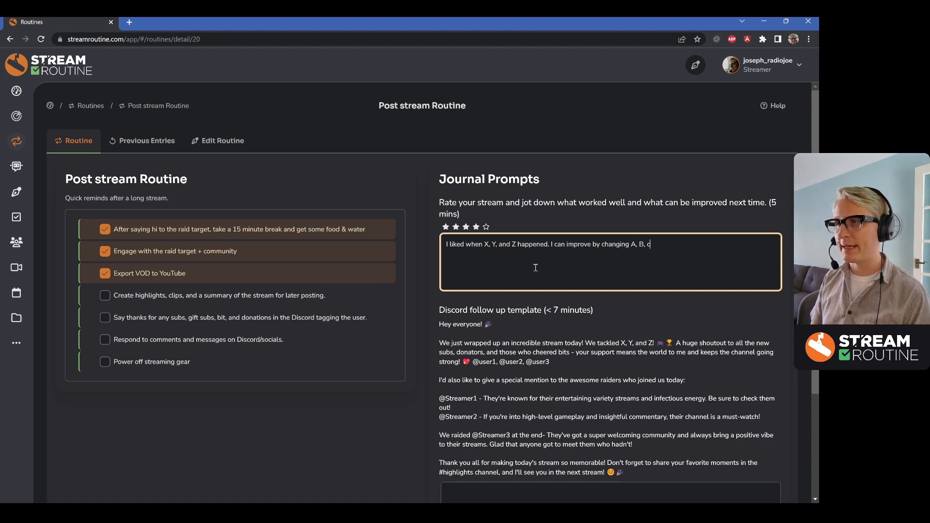
pyautogui.write('C.')
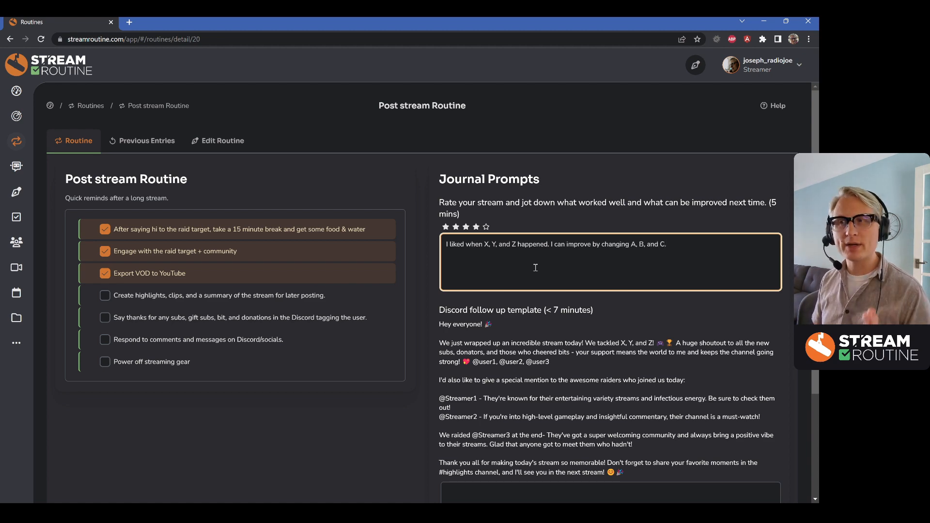
# Copy the full Discord follow up template text into the empty answer box beneath it.
pyautogui.scroll(-3, 535, 267)
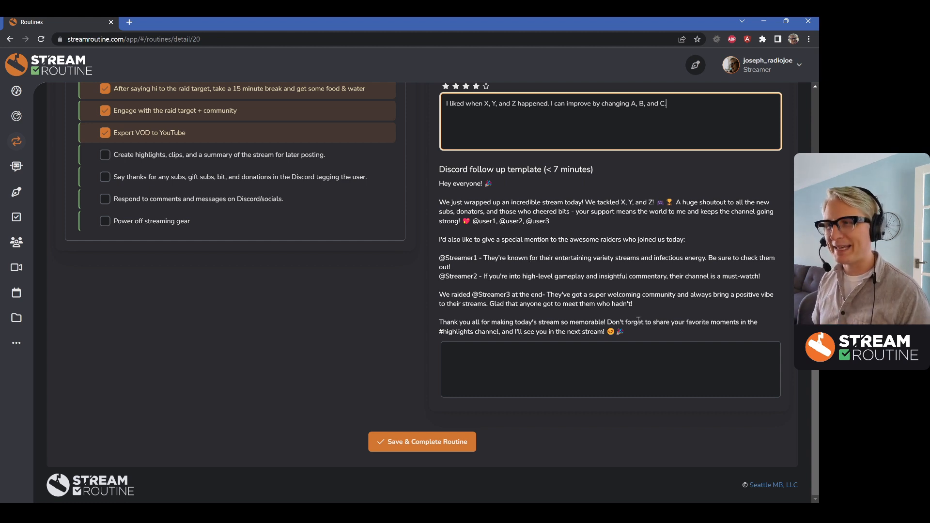
pyautogui.moveTo(652, 333); pyautogui.dragTo(511, 295)
pyautogui.moveTo(431, 234); pyautogui.dragTo(428, 187)
pyautogui.hotkey('ctrl', 'c')
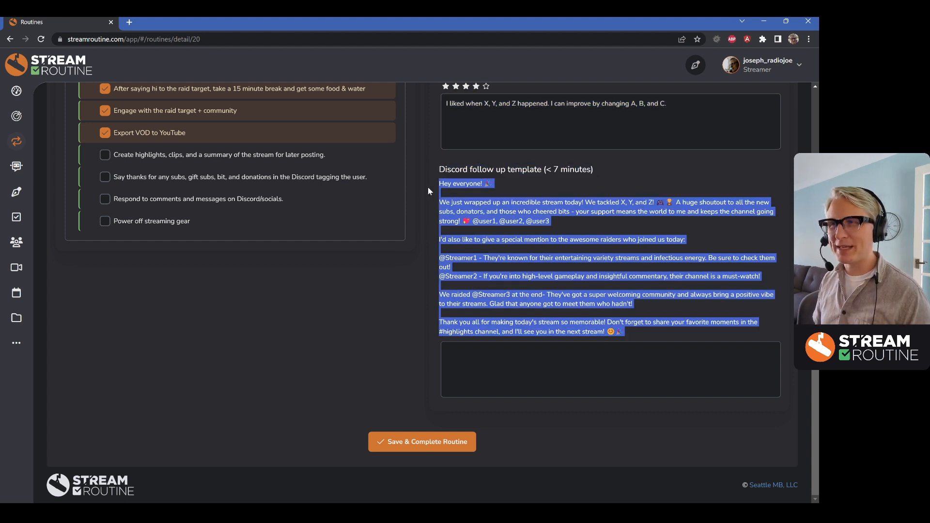
pyautogui.click(518, 368)
pyautogui.hotkey('ctrl', 'v')
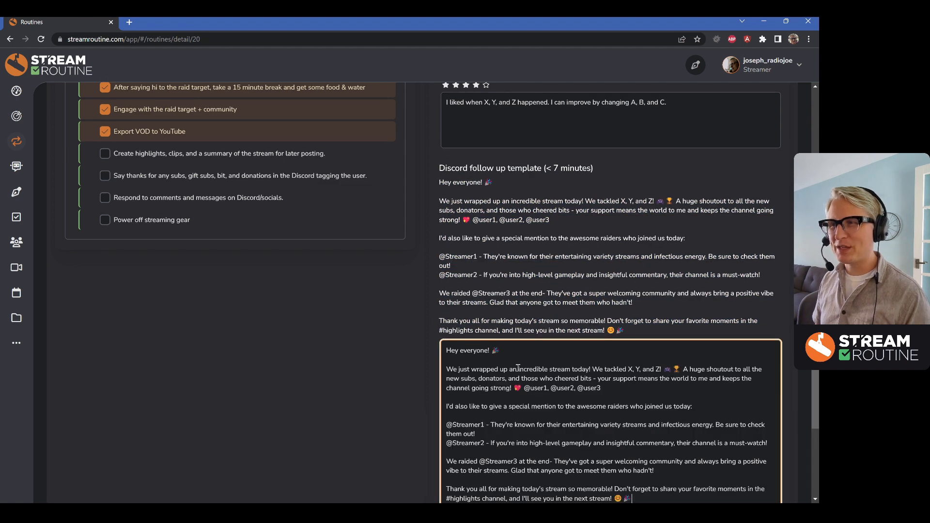
pyautogui.scroll(-2, 524, 294)
pyautogui.moveTo(524, 293); pyautogui.dragTo(609, 292)
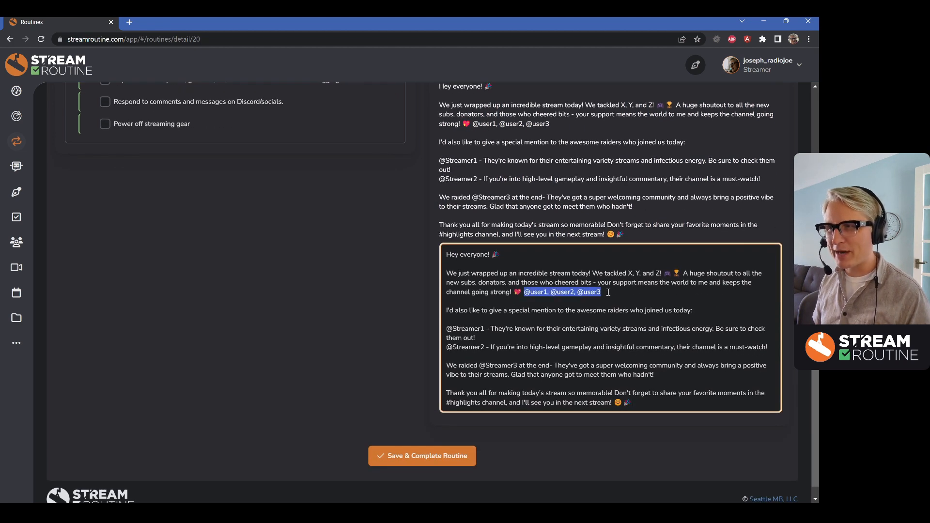
pyautogui.write('HannahRebekah,')
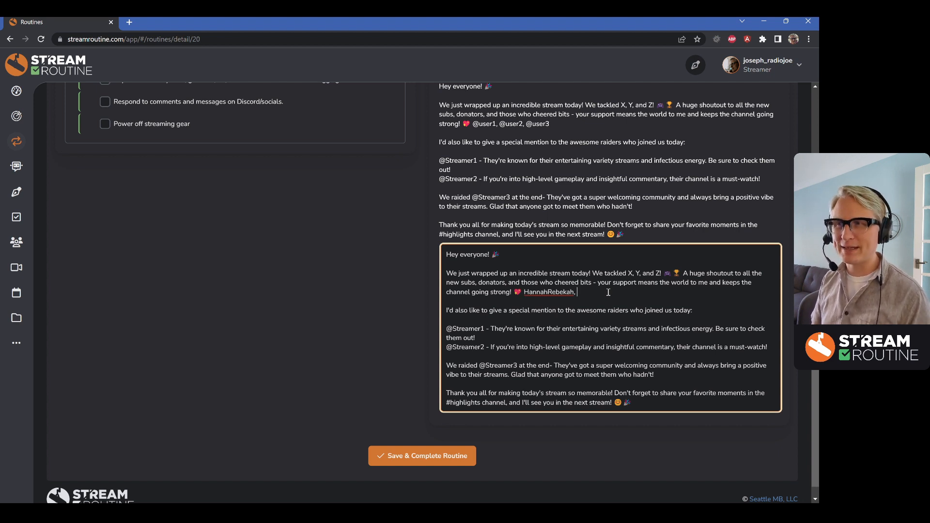
pyautogui.hotkey('ctrl', 'a')
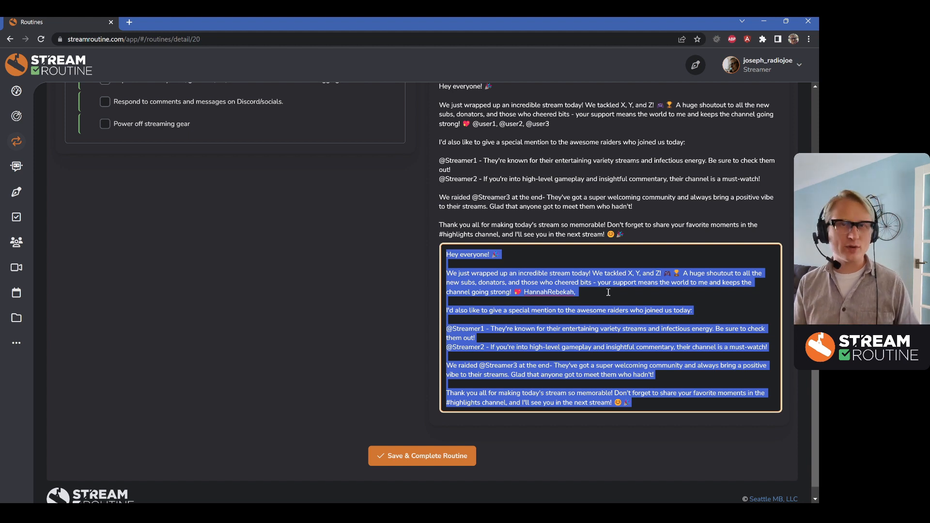
pyautogui.click(610, 291)
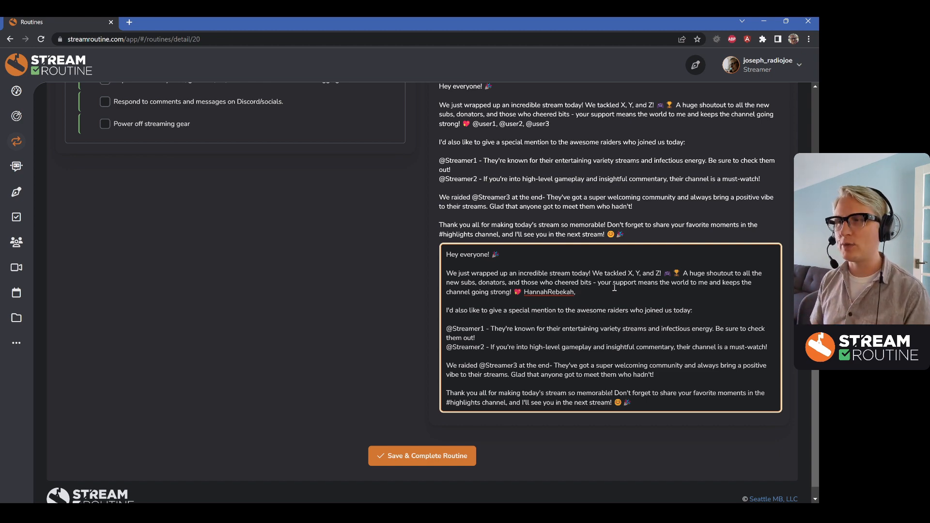
# Check the raider mention in the Discord message and open the previous entries of the Post stream Routine.
pyautogui.scroll(5, 614, 288)
pyautogui.scroll(-5, 516, 308)
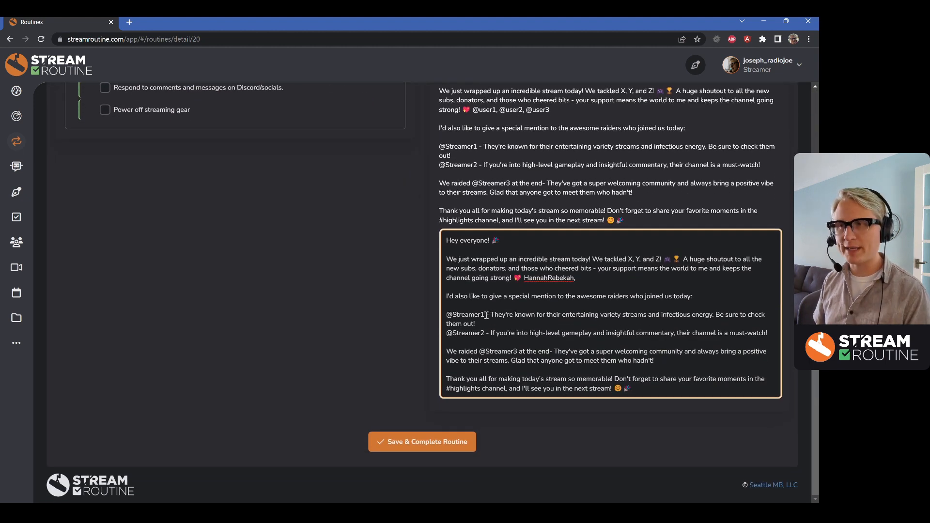
pyautogui.moveTo(485, 315); pyautogui.dragTo(421, 300)
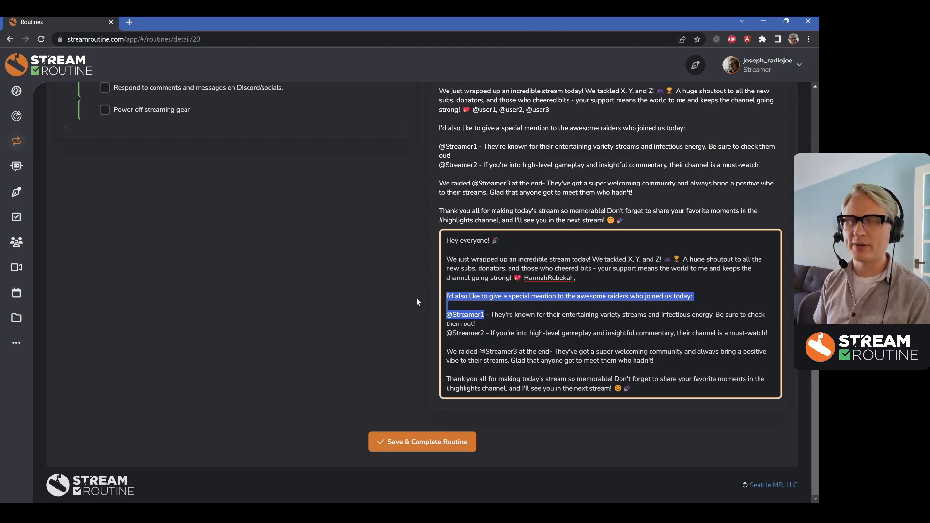
pyautogui.scroll(5, 412, 291)
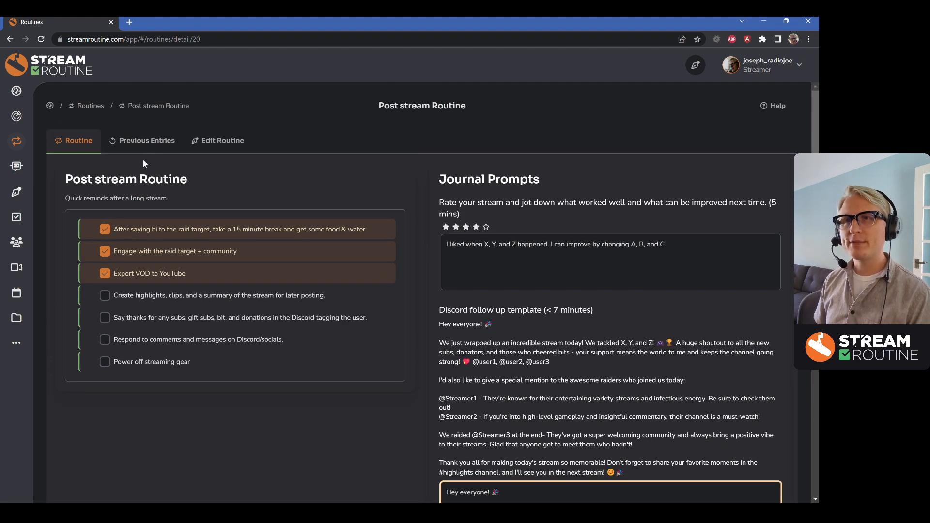
pyautogui.click(140, 143)
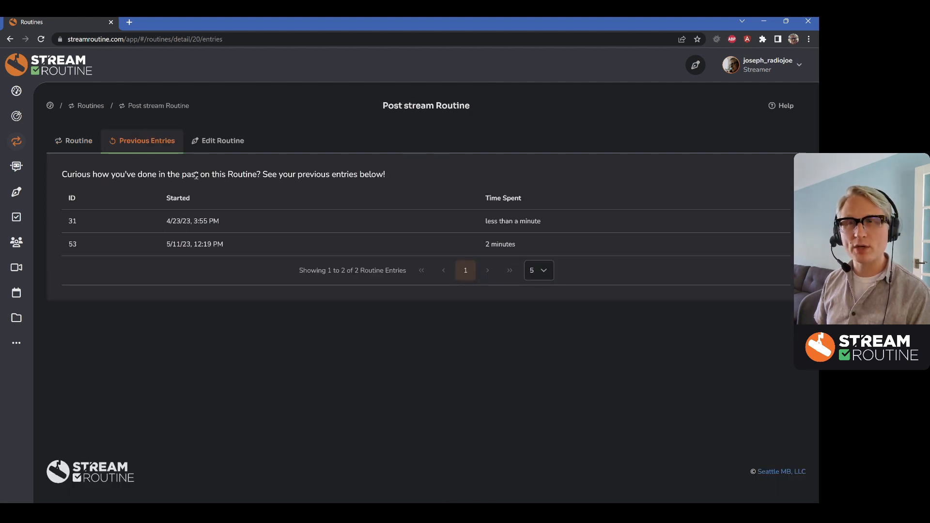
# Open the Post stream Routine for editing and add a new task named "Task A" to the end of its task tree.
pyautogui.click(225, 145)
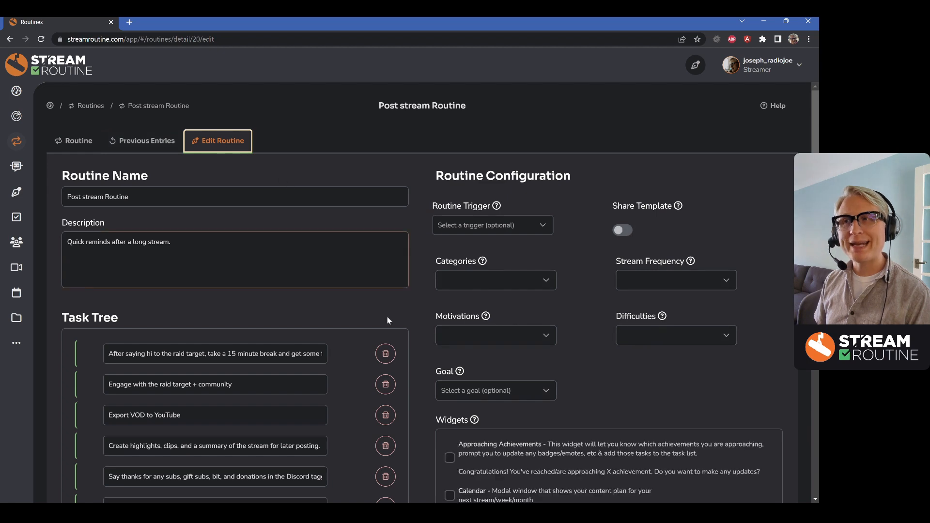
pyautogui.scroll(-1, 324, 295)
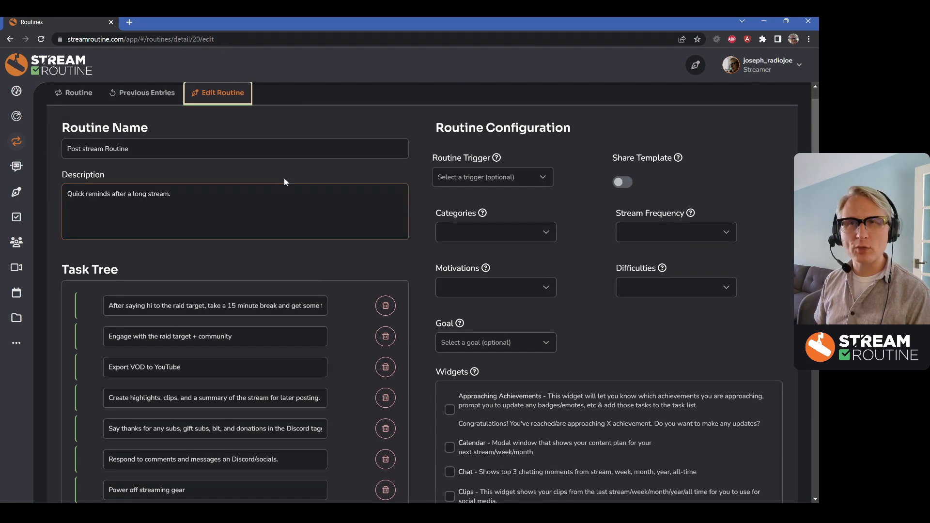
pyautogui.click(285, 207)
pyautogui.scroll(-4, 145, 266)
pyautogui.scroll(2, 102, 319)
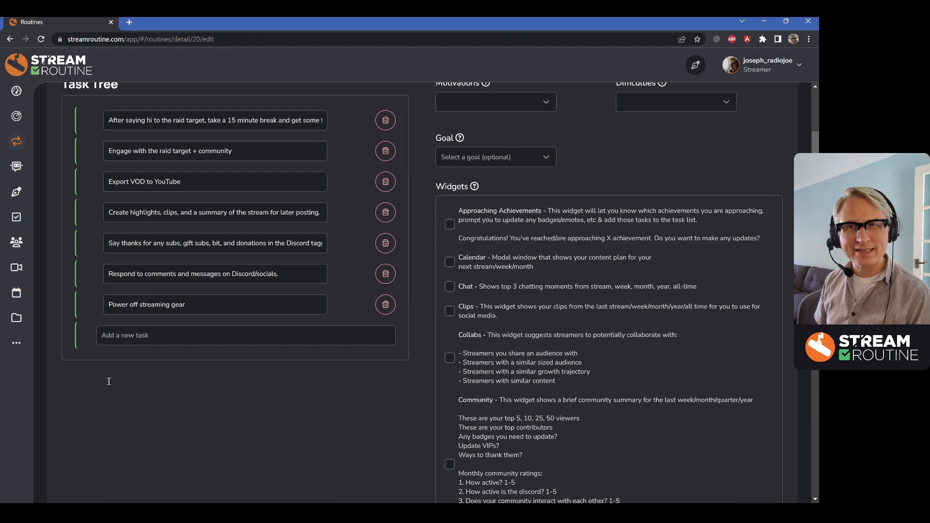
pyautogui.click(161, 424)
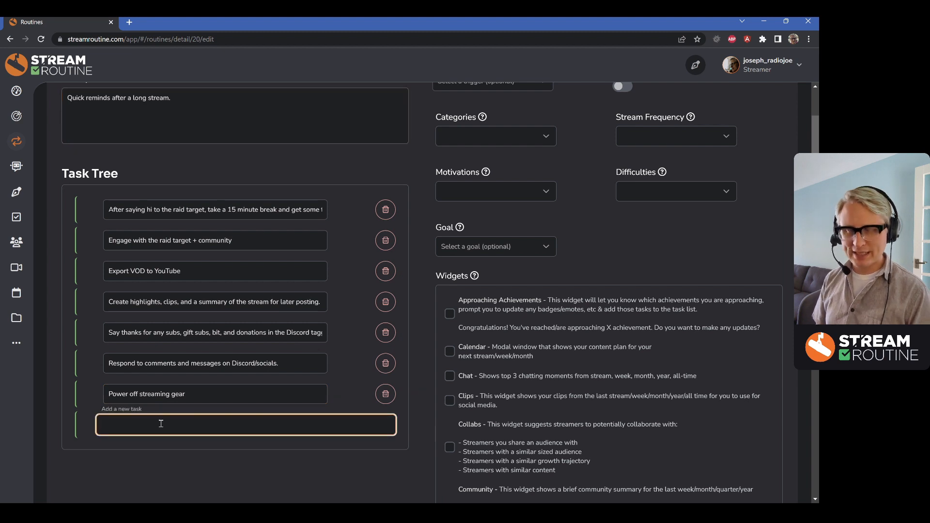
pyautogui.write('Task A')
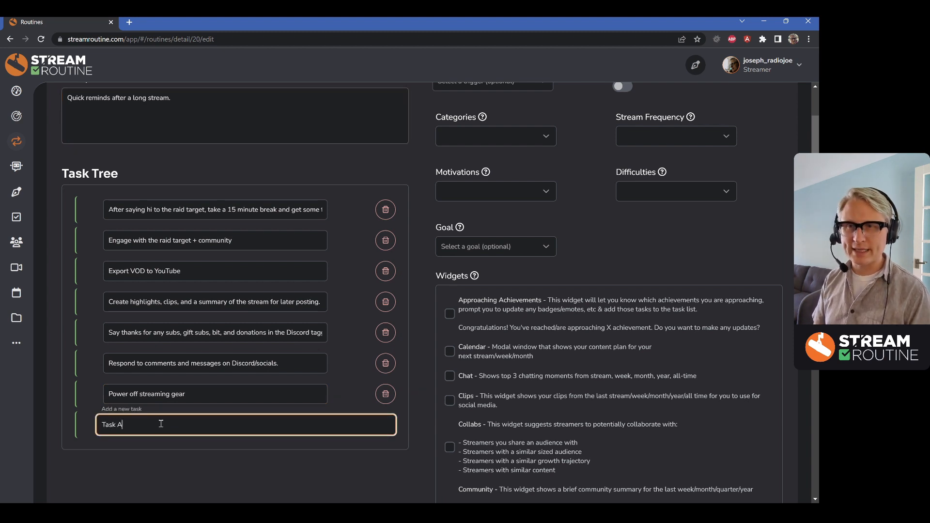
pyautogui.press('Return')
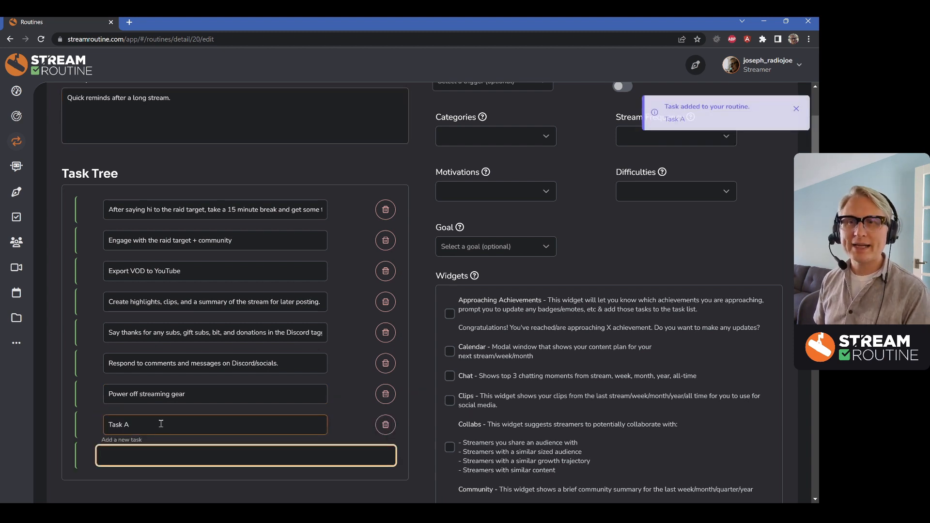
# Nest the respond-to-comments task under Power off streaming gear, that task under Task A, and the whole branch under Export VOD to YouTube.
pyautogui.moveTo(95, 393); pyautogui.dragTo(91, 423)
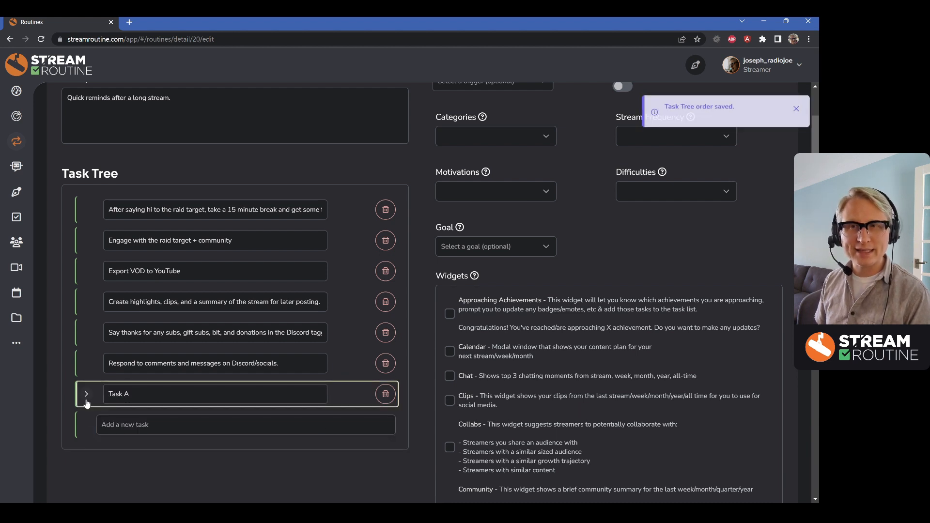
pyautogui.click(86, 395)
pyautogui.moveTo(114, 415); pyautogui.dragTo(118, 423)
pyautogui.click(97, 394)
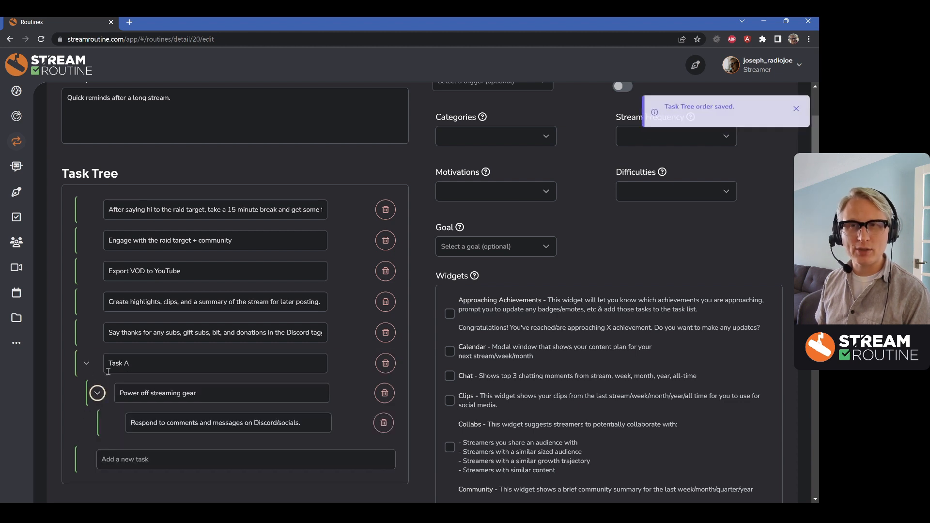
pyautogui.click(86, 270)
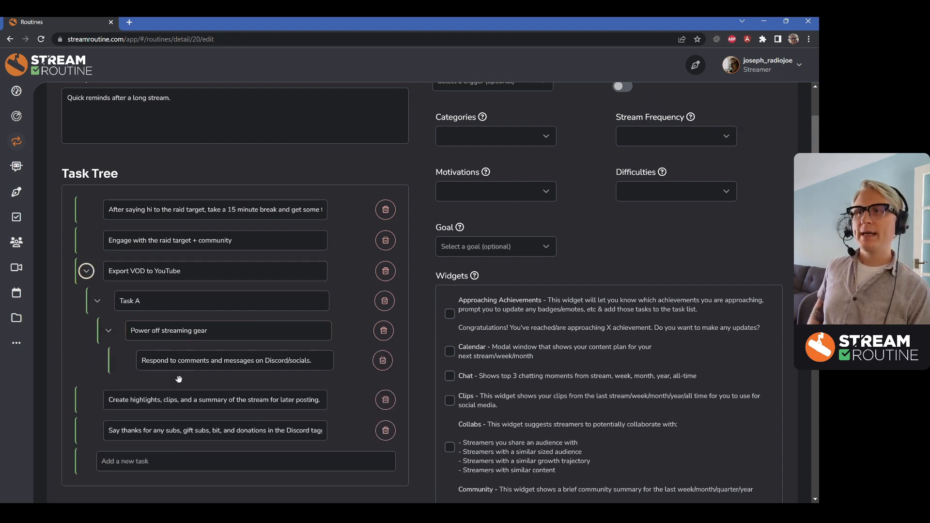
pyautogui.scroll(1, 586, 280)
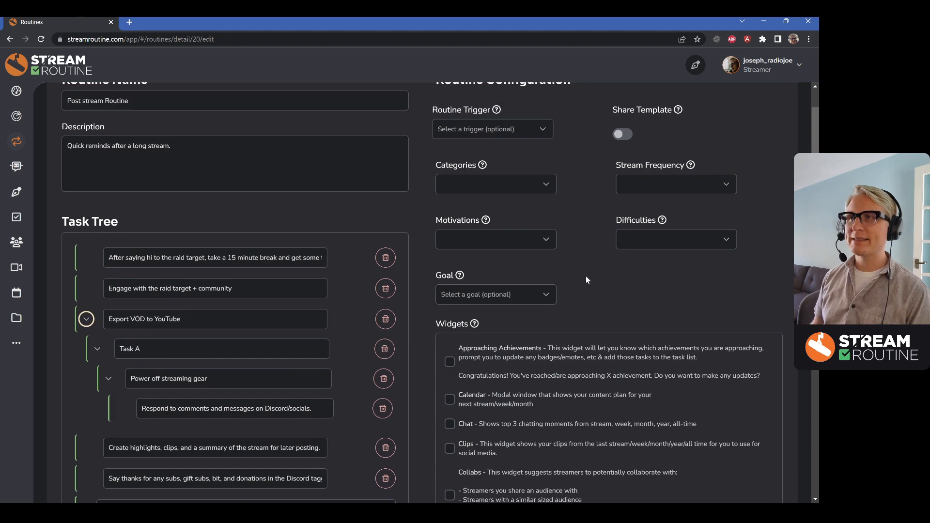
# Turn on template sharing for the Post stream Routine and set its categories to Games and Music.
pyautogui.click(623, 136)
pyautogui.click(623, 135)
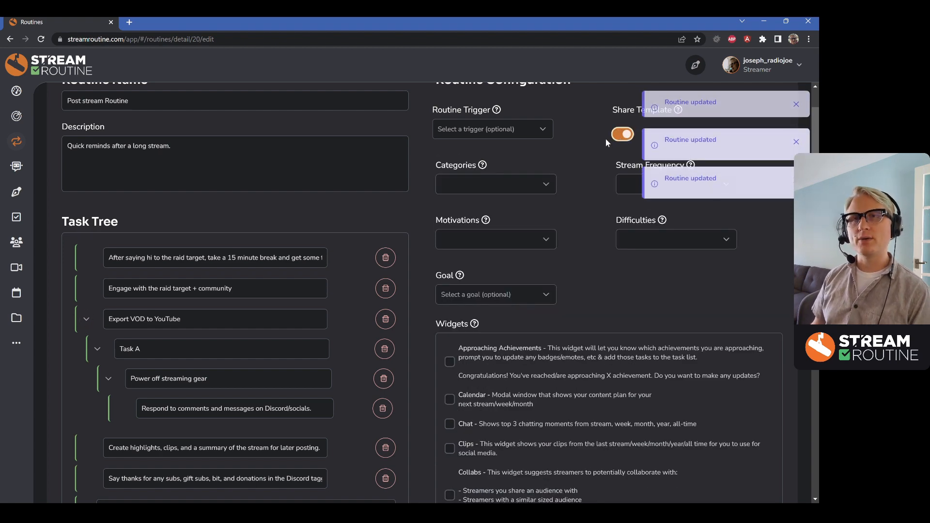
pyautogui.scroll(2, 580, 253)
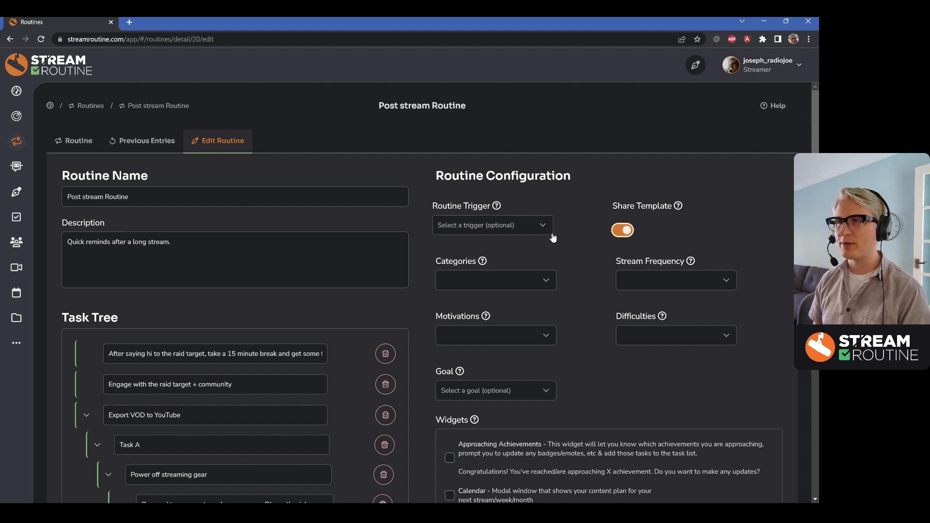
pyautogui.scroll(-1, 574, 285)
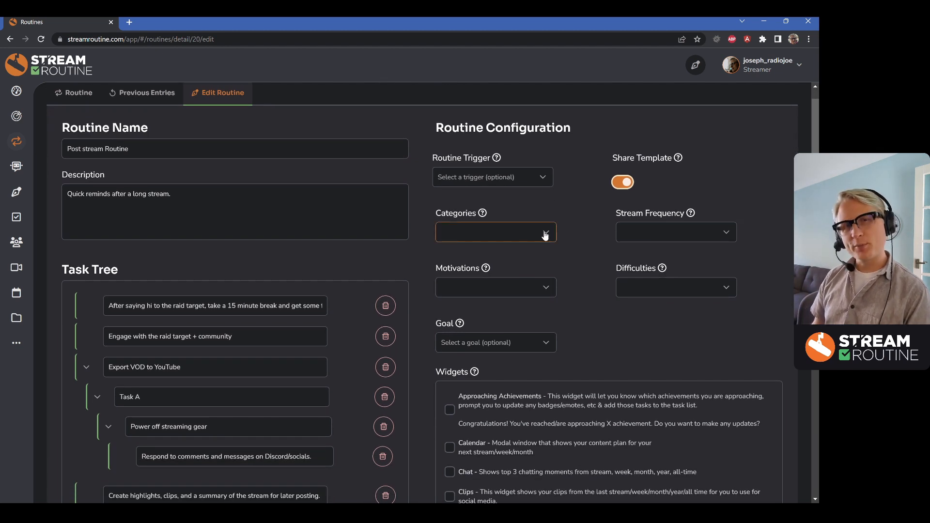
pyautogui.click(545, 236)
pyautogui.click(483, 296)
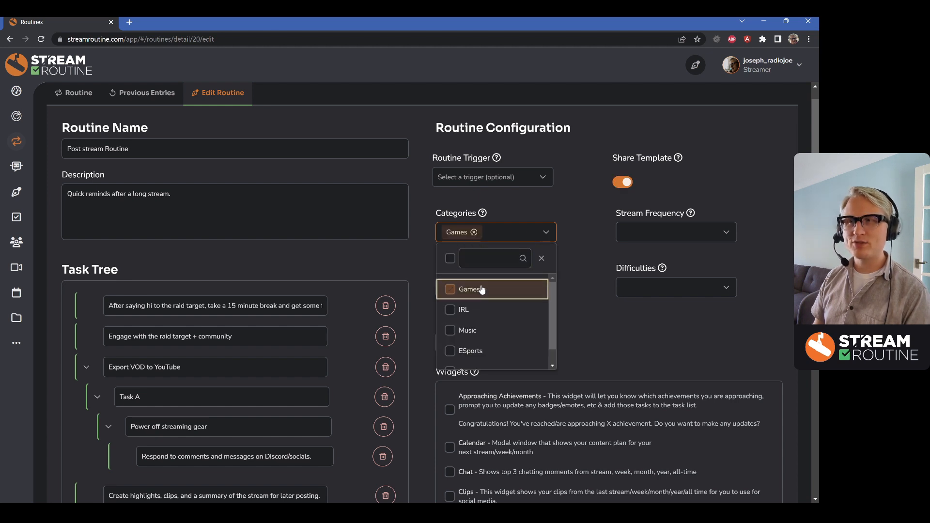
pyautogui.click(466, 330)
pyautogui.click(583, 292)
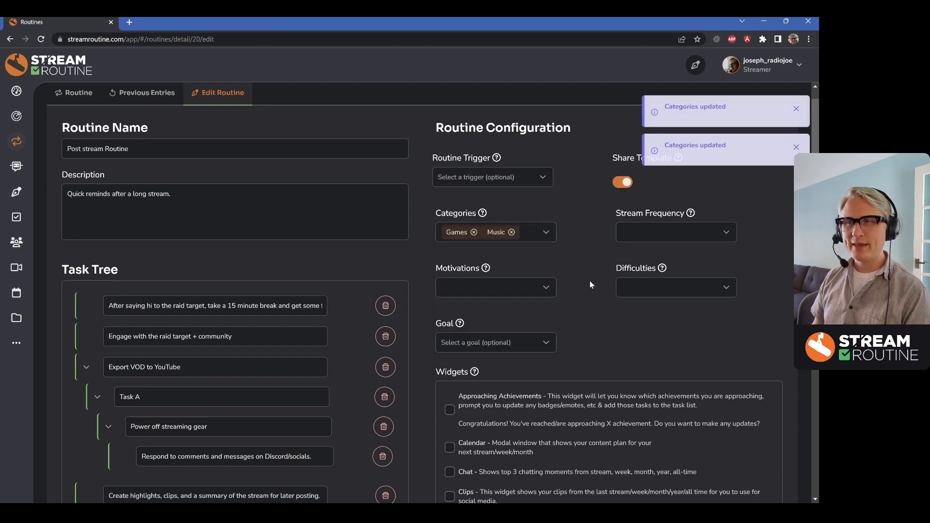
# Set the stream frequency to Once per week and 2-3 times per week, and the motivations to Share my passion and Build a community.
pyautogui.click(630, 234)
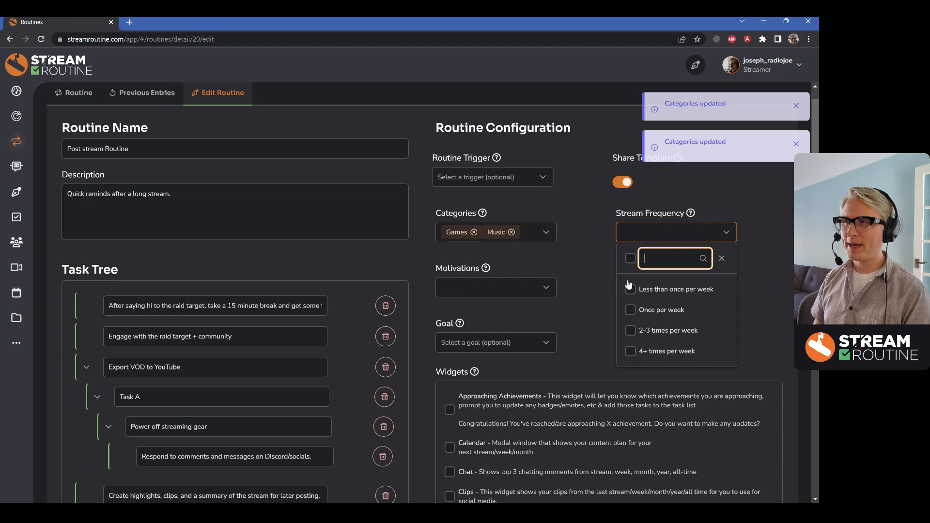
pyautogui.click(630, 310)
pyautogui.click(630, 330)
pyautogui.click(543, 300)
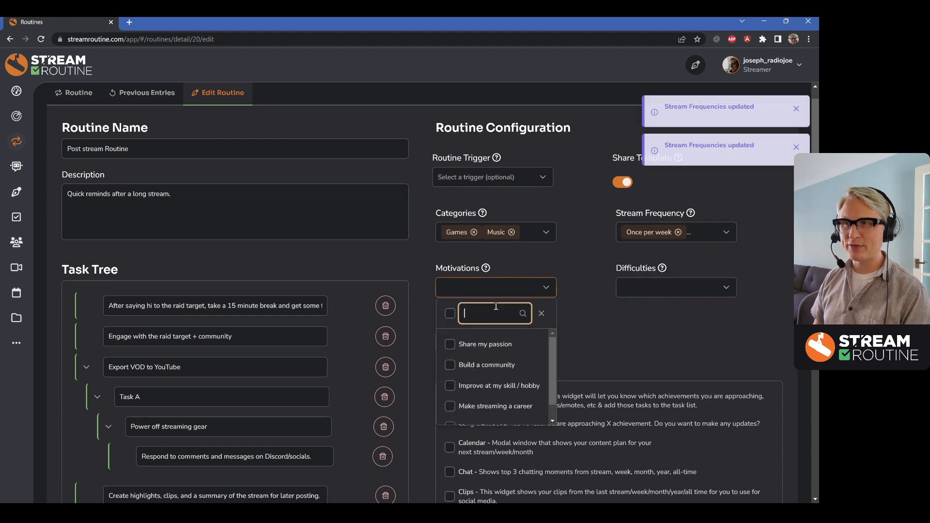
pyautogui.click(473, 344)
pyautogui.click(481, 365)
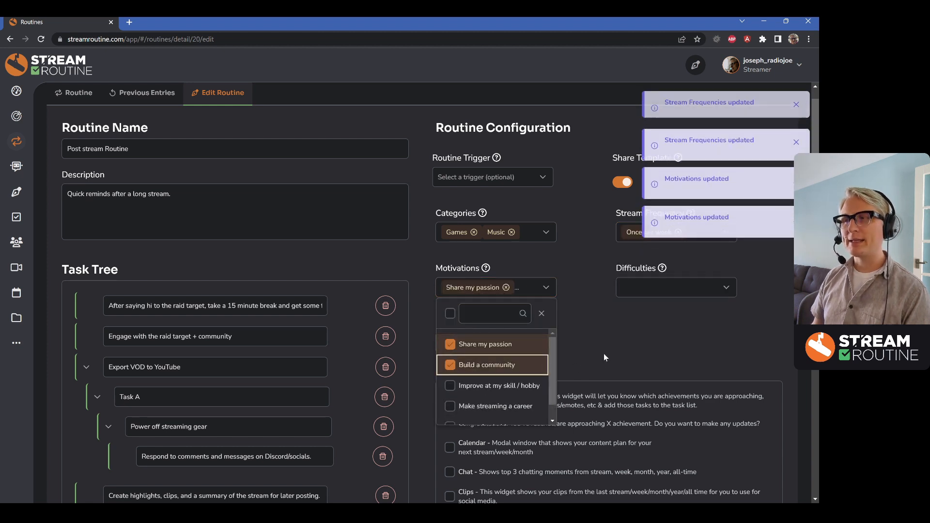
pyautogui.click(603, 357)
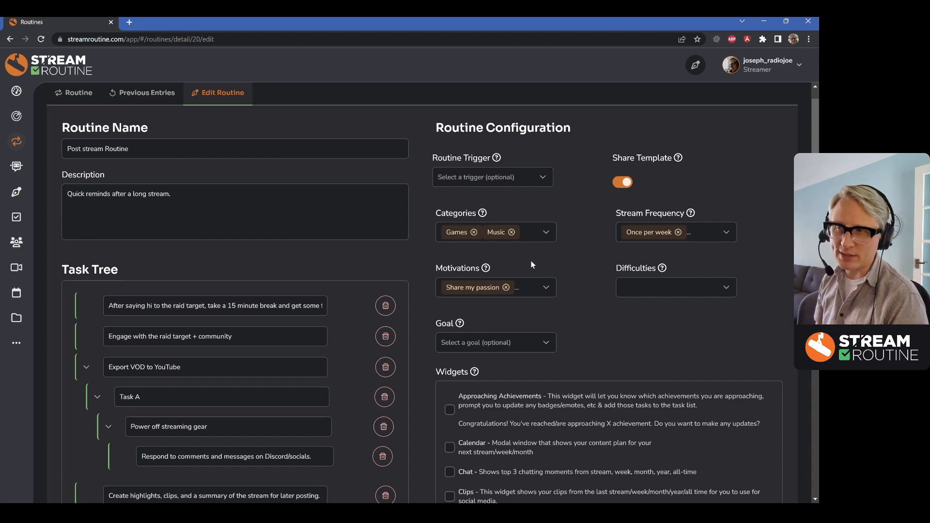
# Enable the Calendar and Community widgets for the routine.
pyautogui.scroll(-4, 527, 321)
pyautogui.scroll(-2, 574, 316)
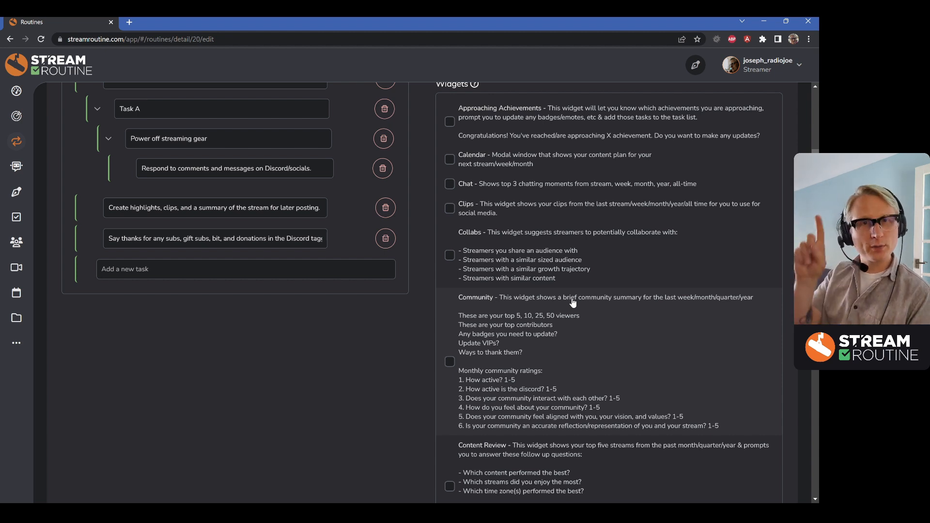
pyautogui.click(472, 163)
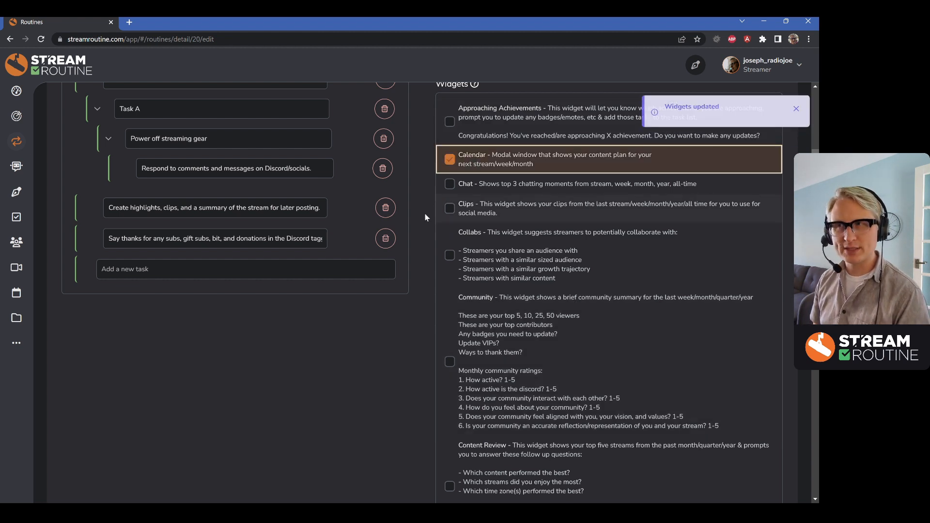
pyautogui.scroll(1, 426, 213)
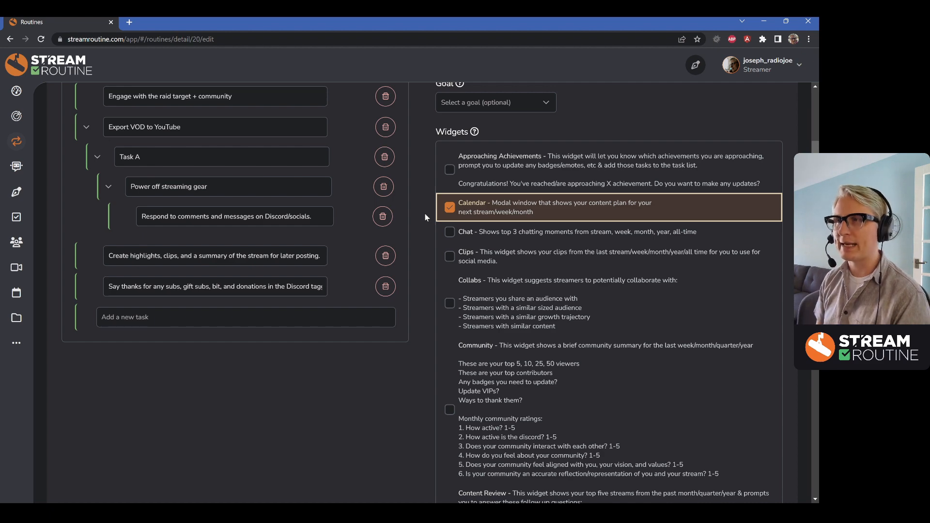
pyautogui.scroll(-4, 425, 213)
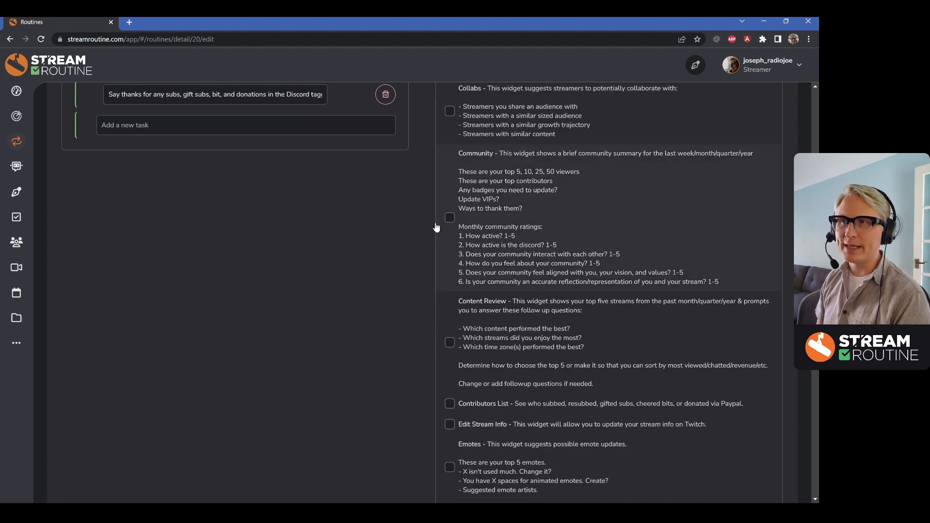
pyautogui.click(449, 219)
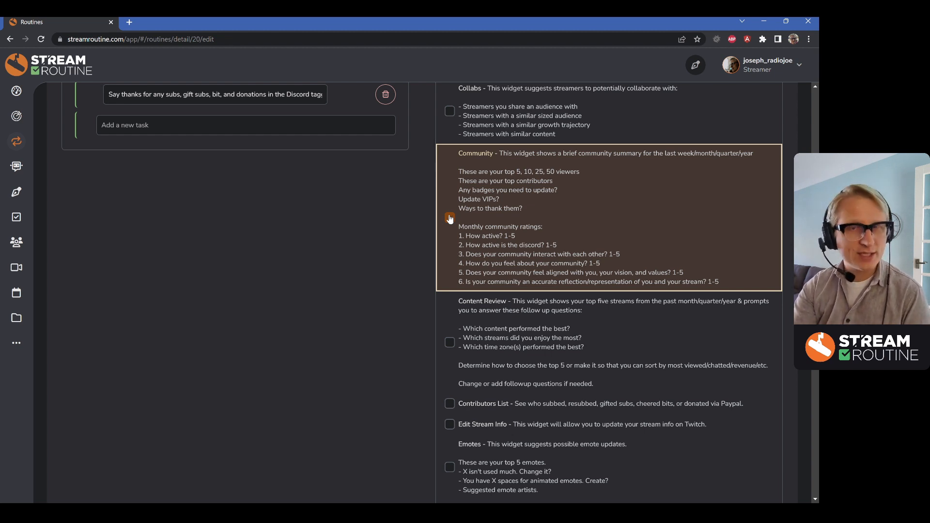
# Review the remaining available widgets and the settings of the routine's two journal prompts.
pyautogui.scroll(-6, 504, 212)
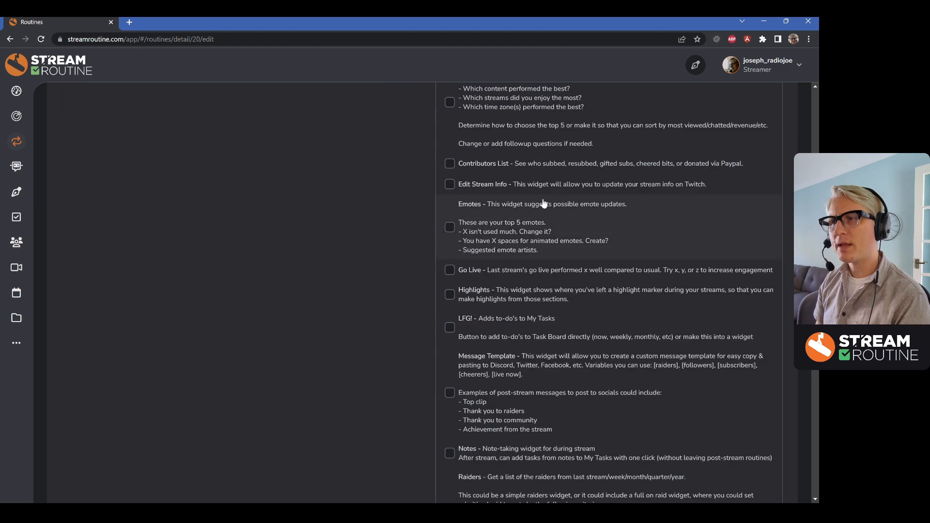
pyautogui.scroll(-10, 555, 197)
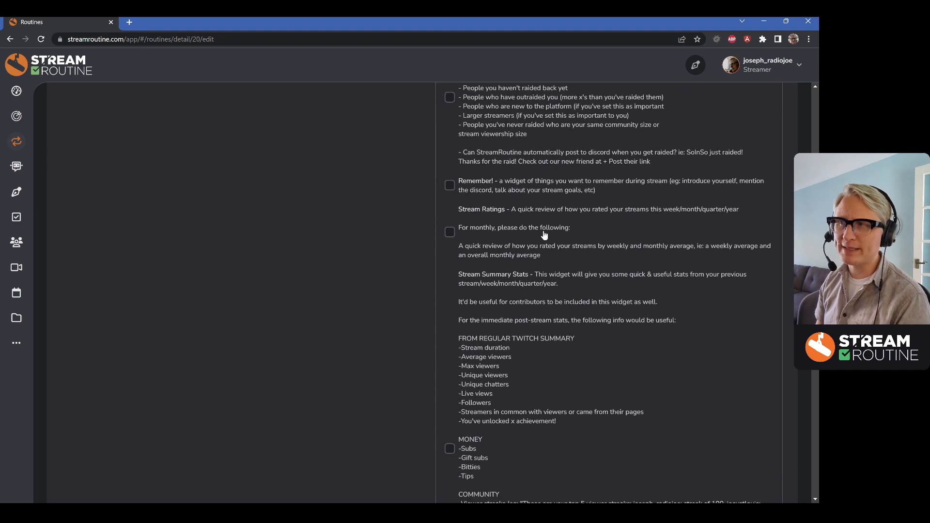
pyautogui.scroll(-1, 545, 235)
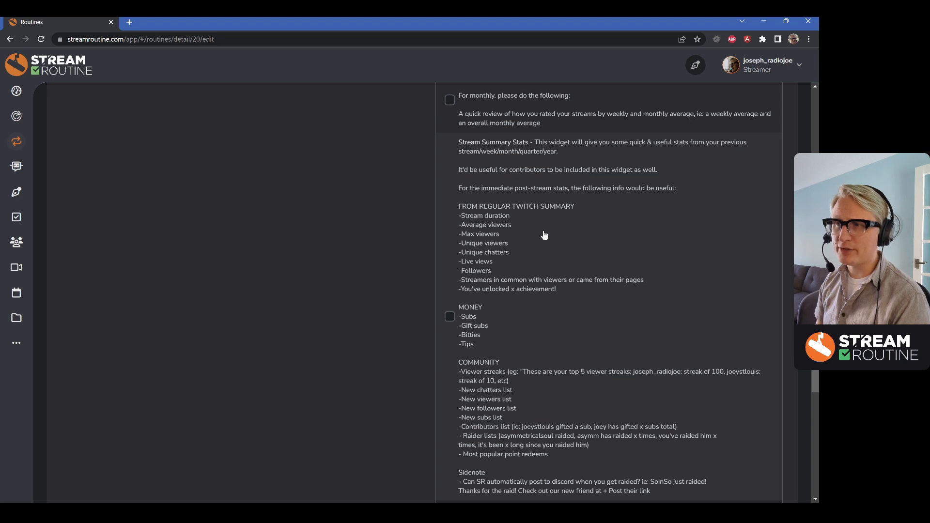
pyautogui.scroll(-2, 544, 236)
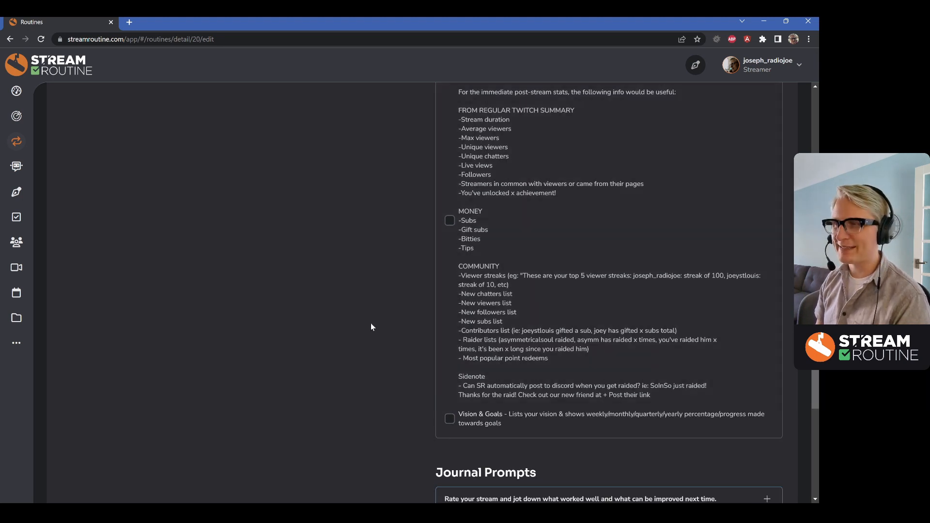
pyautogui.scroll(-5, 371, 324)
pyautogui.scroll(-4, 370, 323)
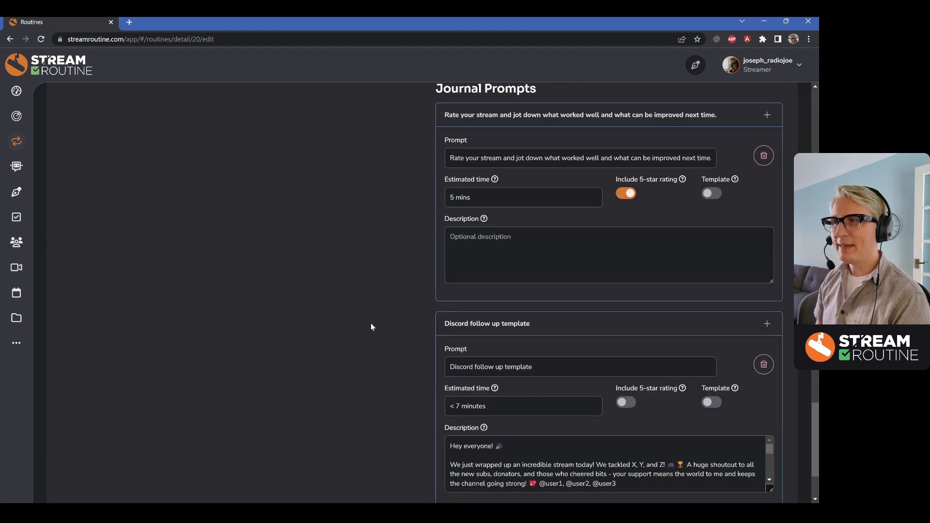
pyautogui.click(552, 158)
pyautogui.click(508, 201)
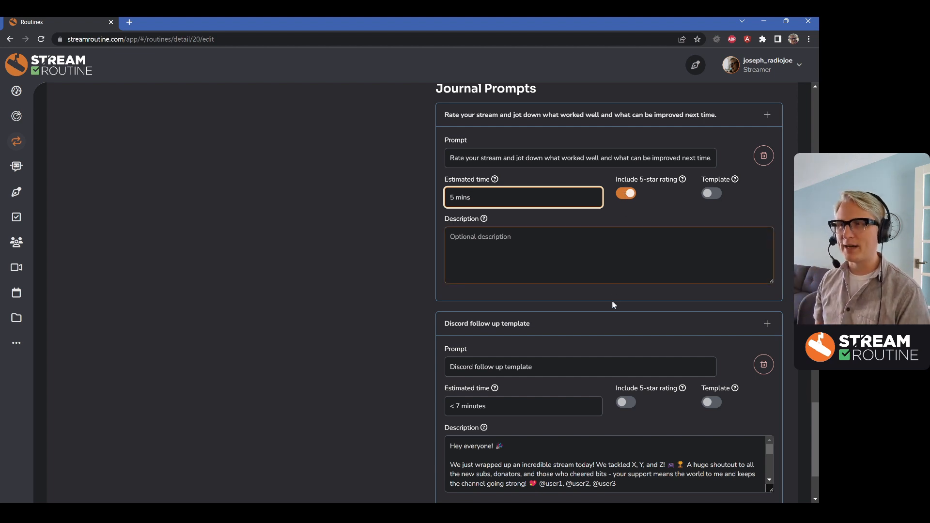
pyautogui.scroll(-2, 613, 304)
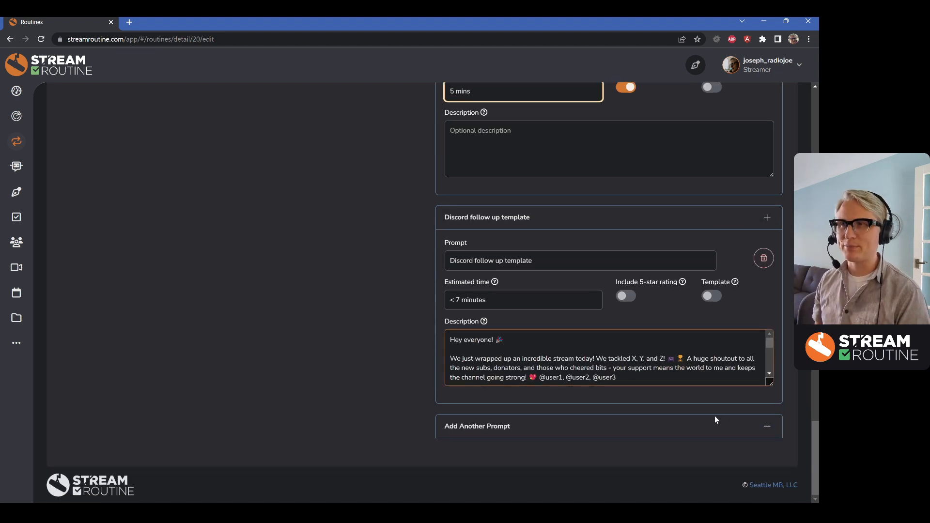
# Leave the routine editor and open the list of shared routine templates.
pyautogui.moveTo(815, 436); pyautogui.dragTo(804, 97)
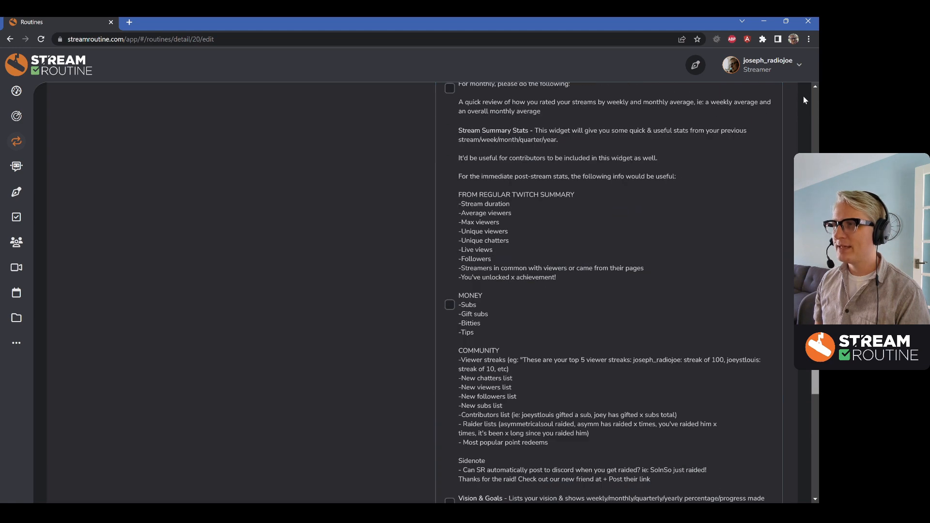
pyautogui.scroll(10, 803, 99)
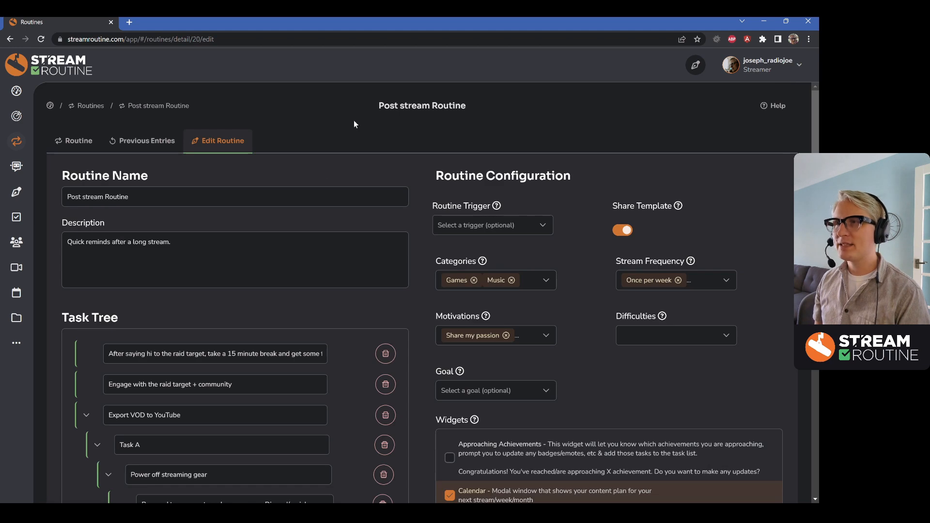
pyautogui.click(92, 106)
pyautogui.click(145, 141)
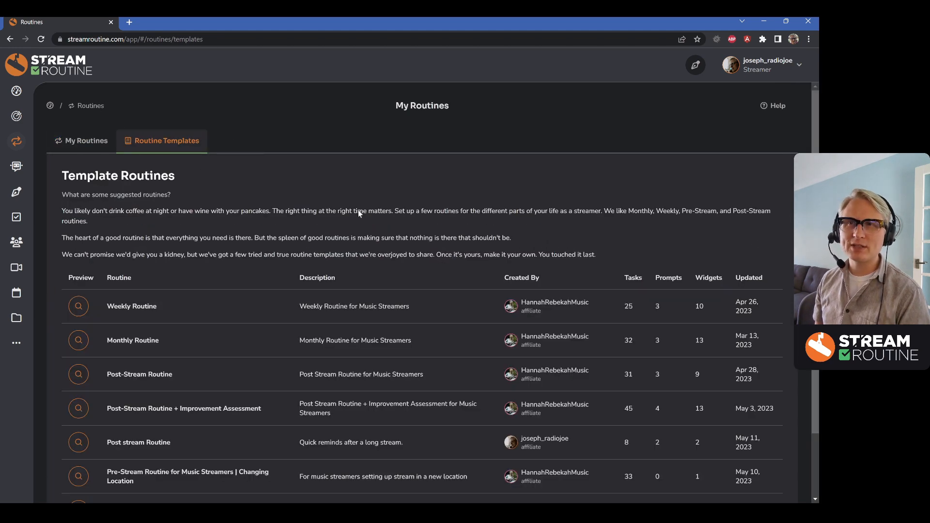
# Preview the Post-Stream Routine + Improvement Assessment template down to its copy option, and return to the template list.
pyautogui.scroll(-2, 463, 388)
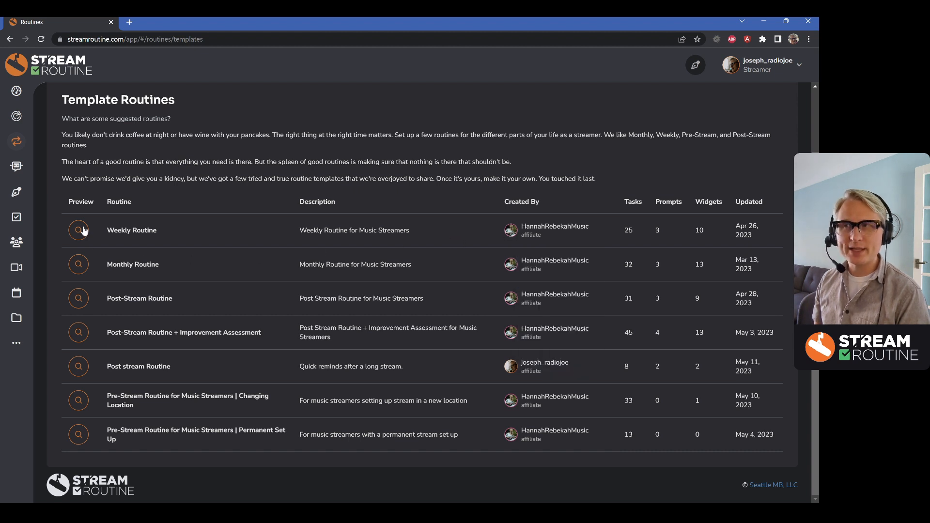
pyautogui.click(80, 334)
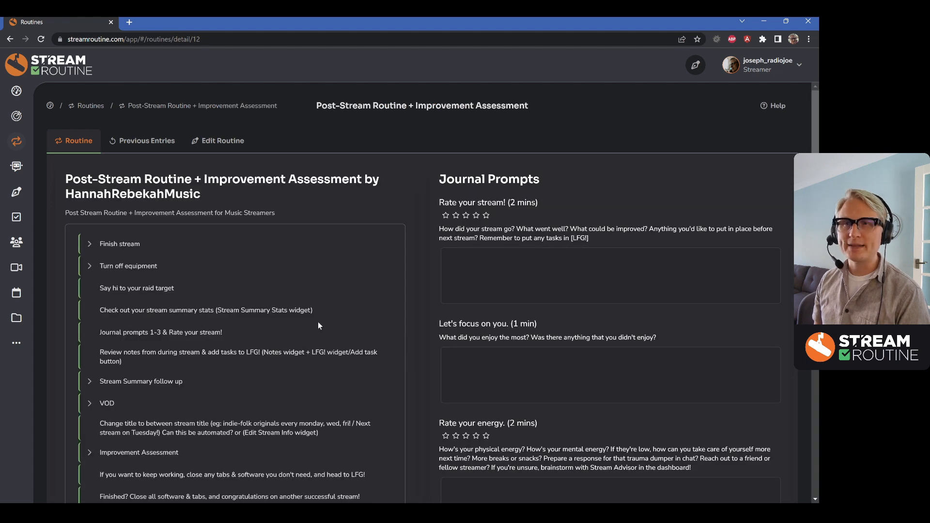
pyautogui.scroll(-5, 423, 339)
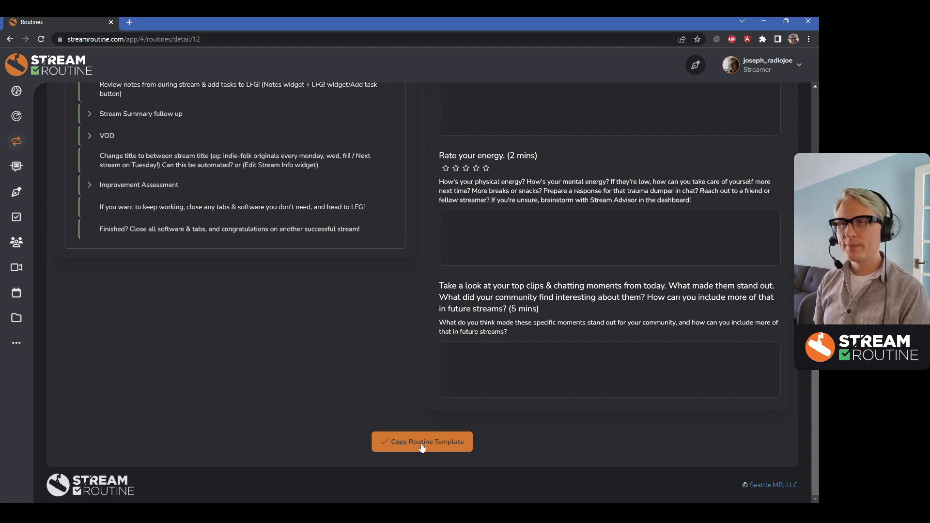
pyautogui.scroll(5, 379, 449)
pyautogui.hotkey('alt', 'Left')
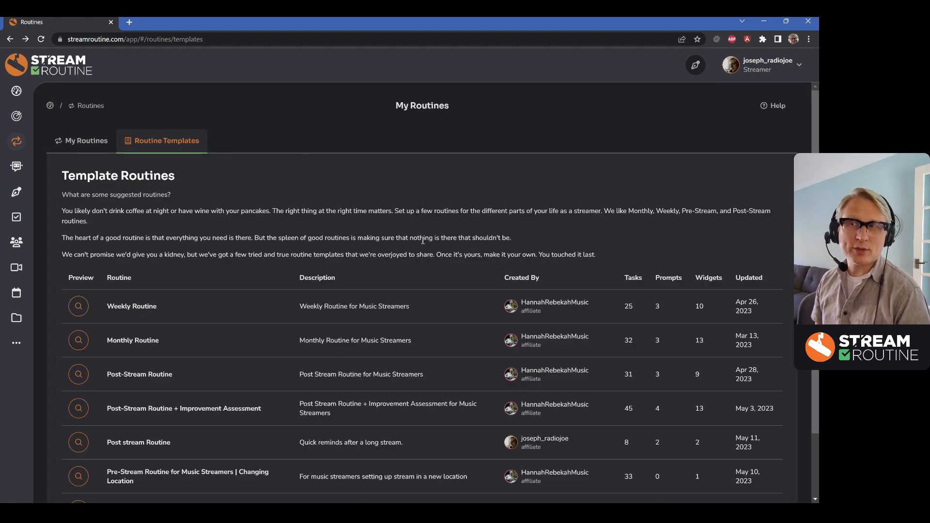
# View the profile of the Weekly Routine template's creator, check the notes and chat history, and close the profile.
pyautogui.moveTo(533, 309)
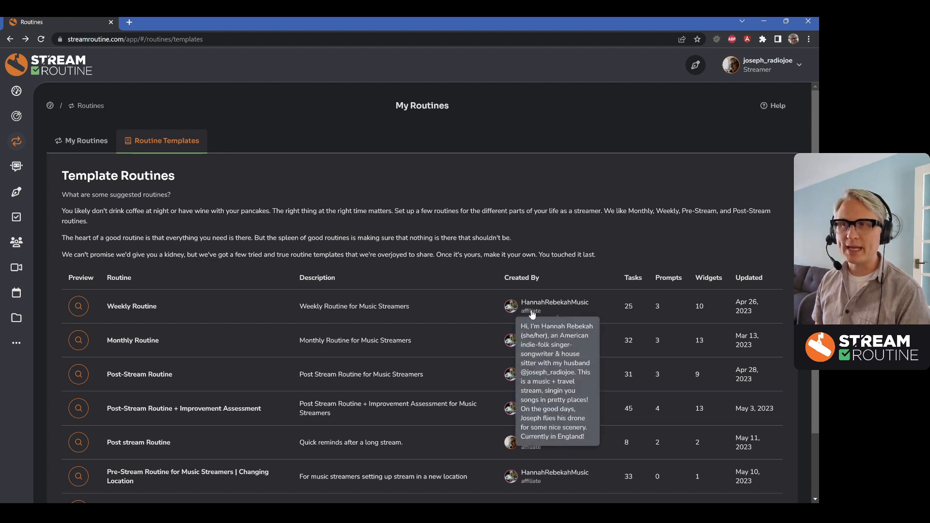
pyautogui.click(520, 308)
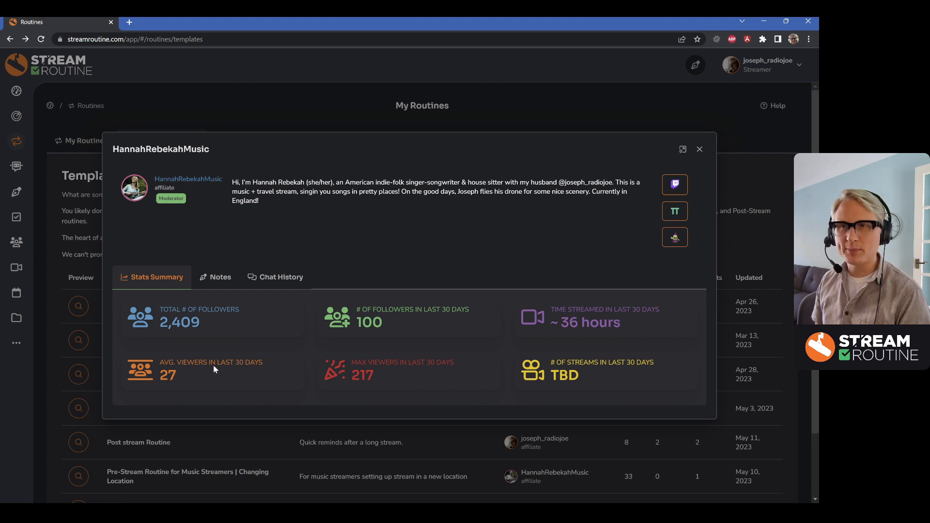
pyautogui.click(220, 284)
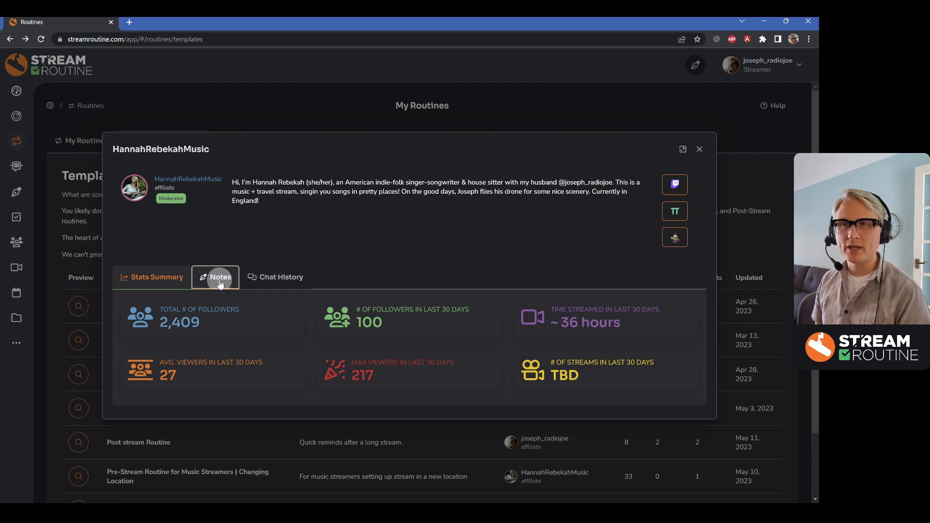
pyautogui.click(271, 285)
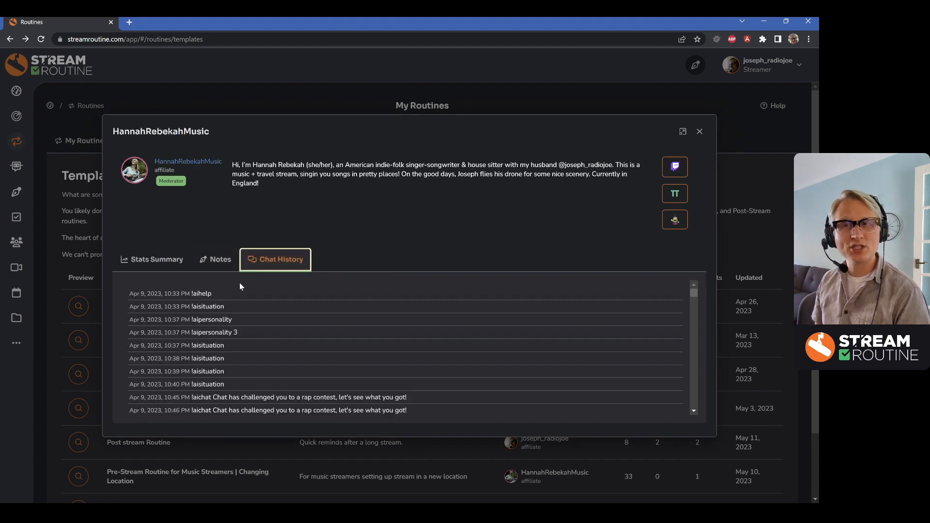
pyautogui.scroll(-15, 292, 366)
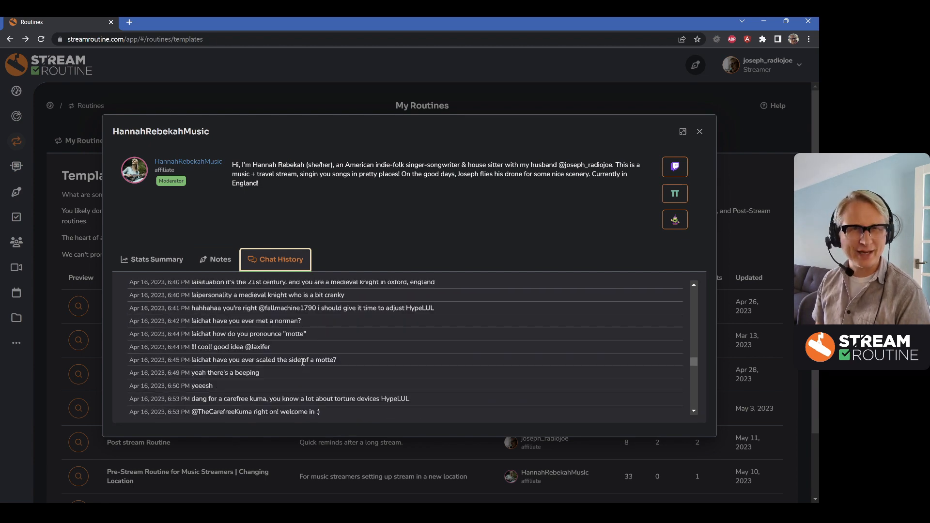
pyautogui.click(699, 133)
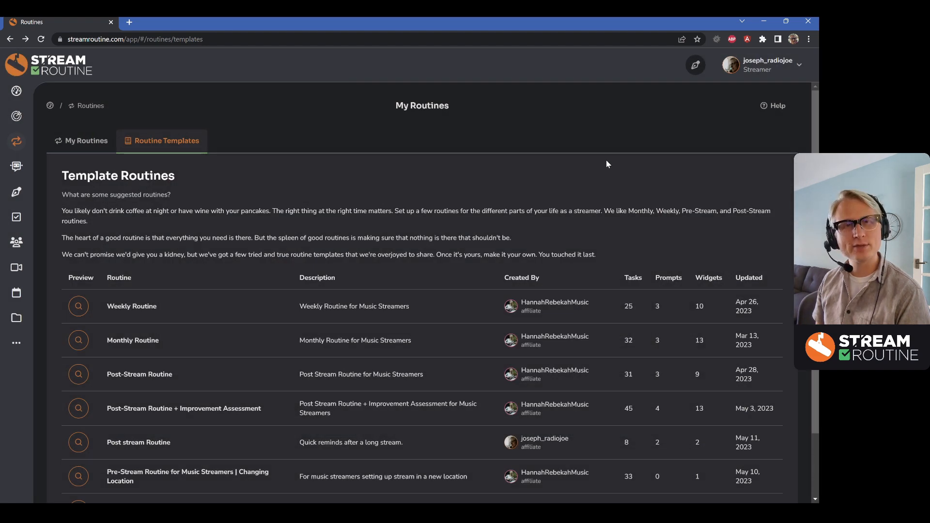